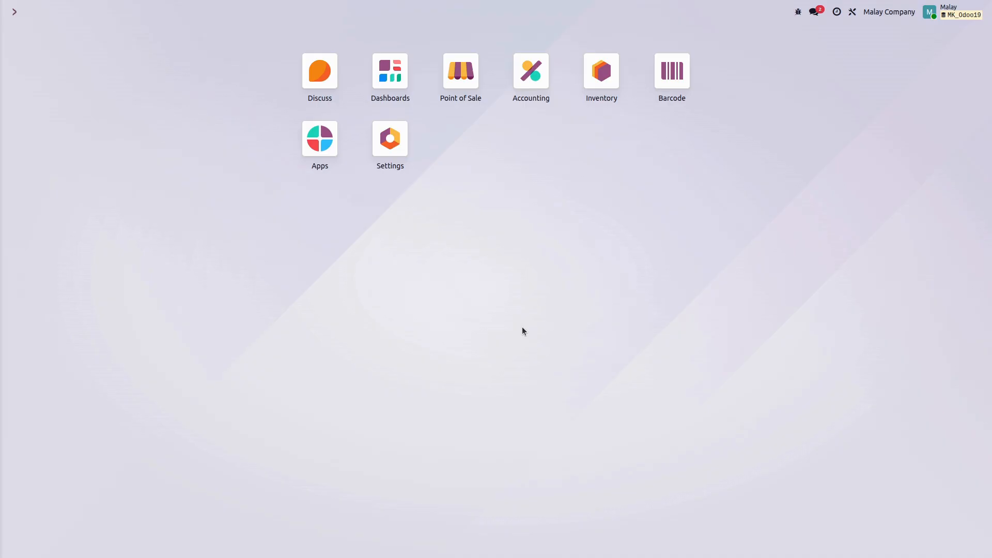
Open the Basic 5 Year asset model in Accounting and review its available depreciation methods.
click(539, 98)
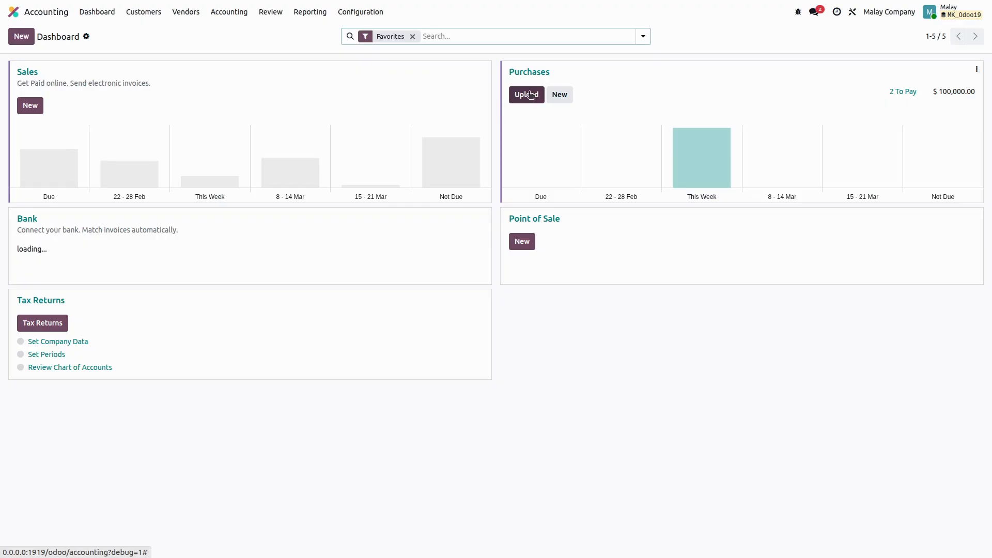
click(369, 16)
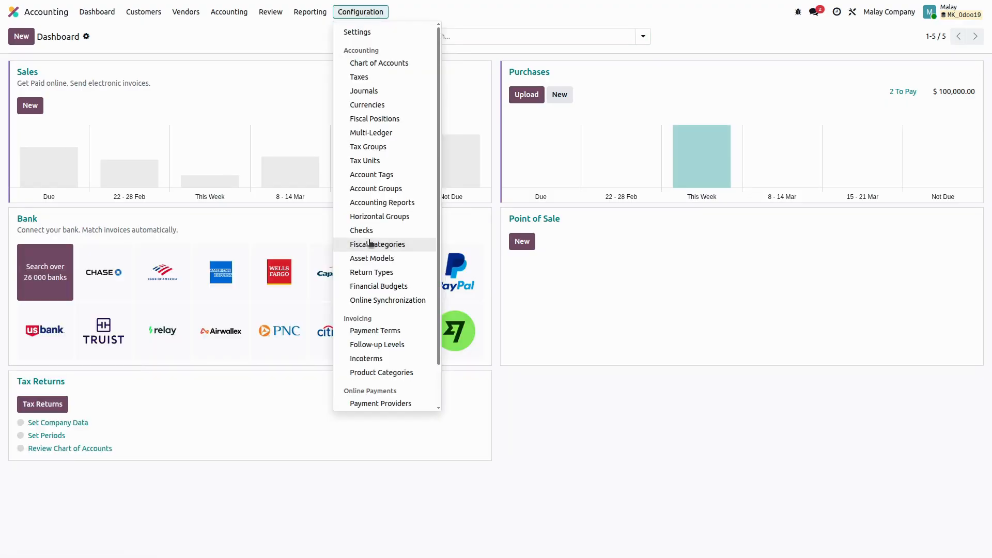
click(392, 260)
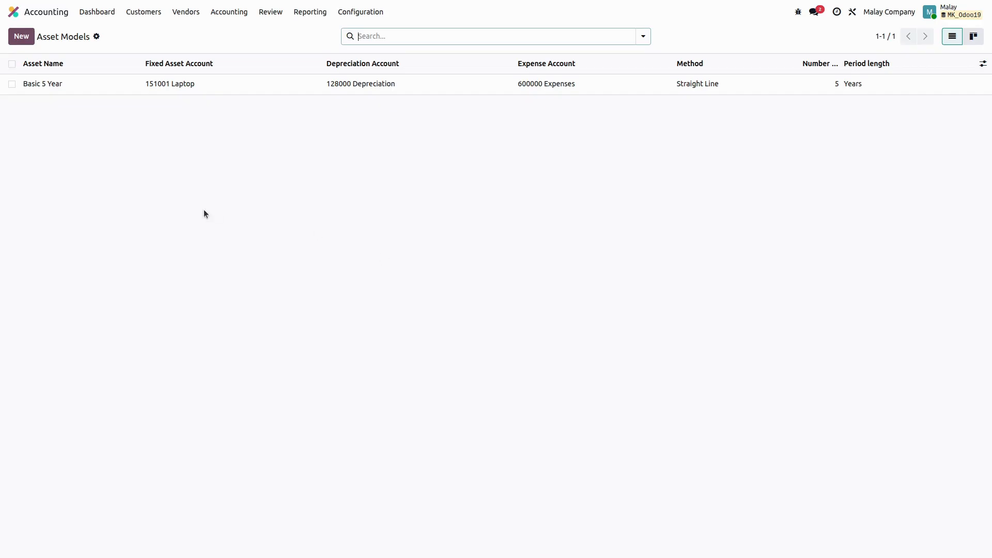
click(99, 82)
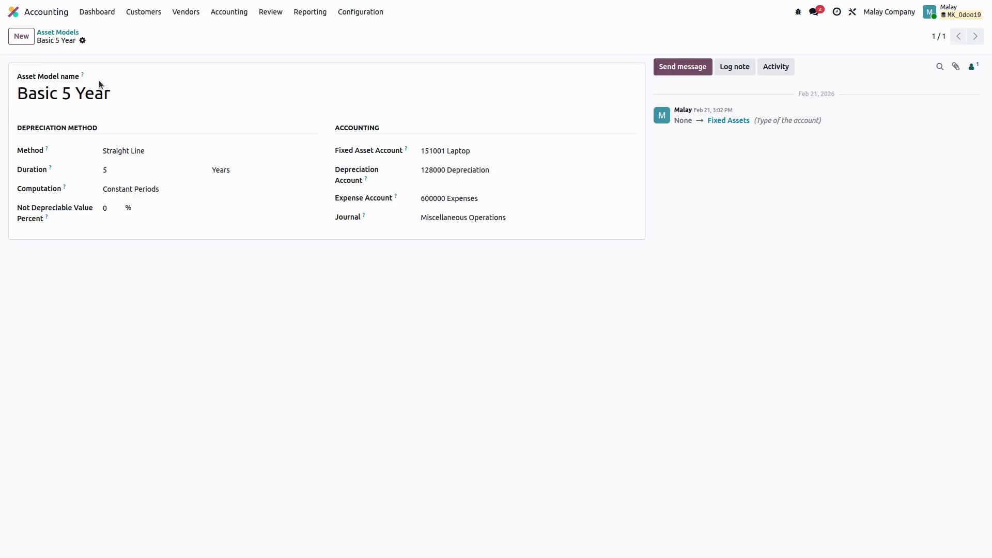
click(143, 153)
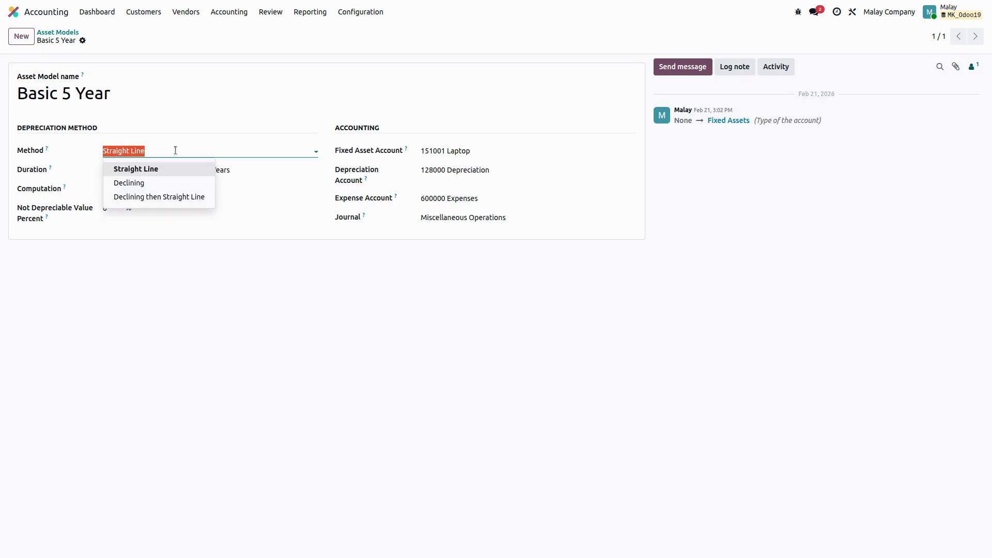
click(139, 129)
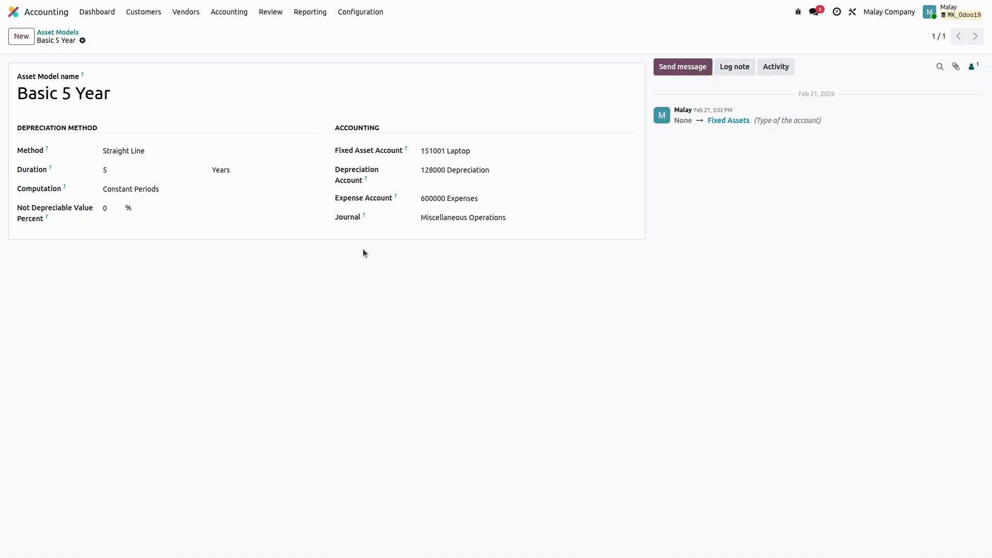
Create a new vendor bill, choose the individual vendor, and set the bill date to March 5, 2026.
click(180, 13)
click(185, 32)
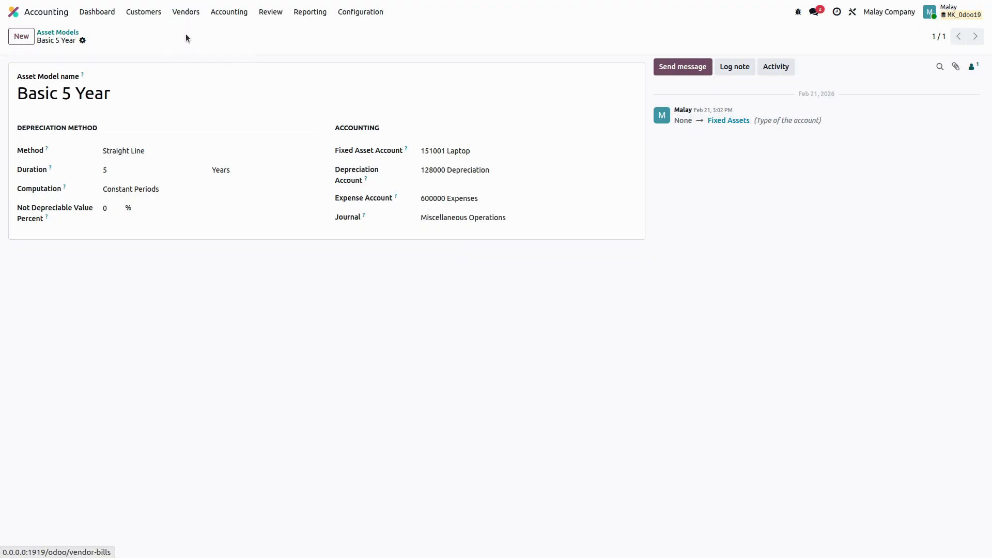
click(21, 38)
click(206, 133)
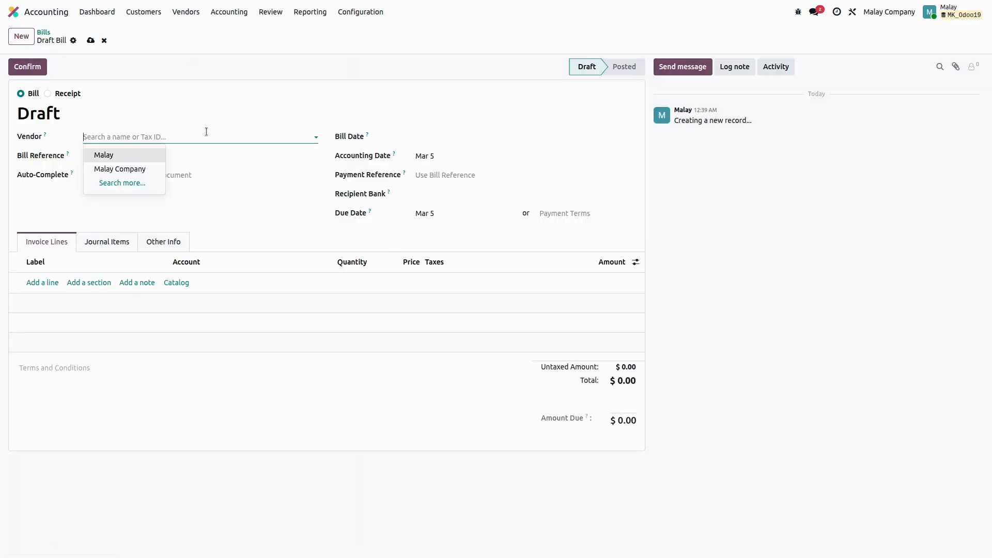
click(134, 155)
click(437, 135)
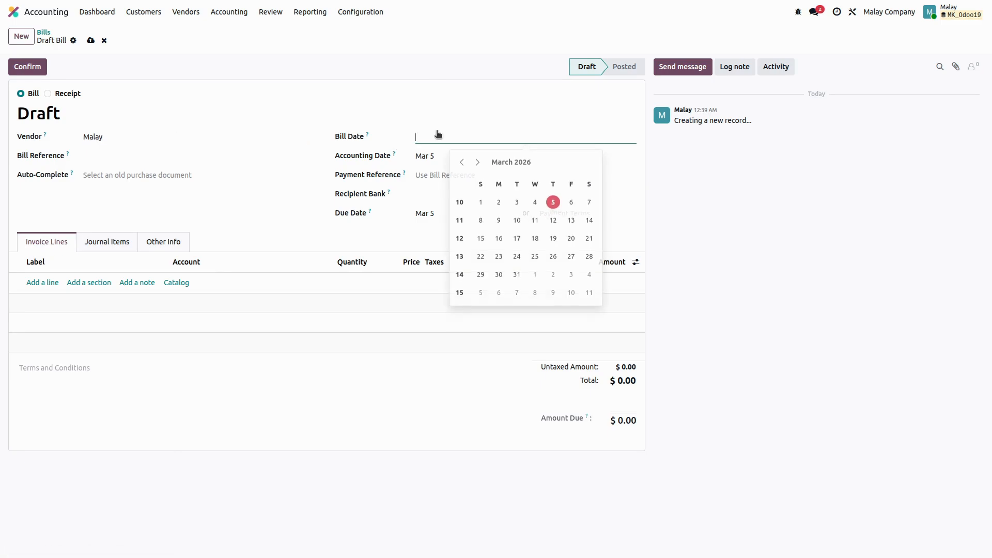
click(553, 202)
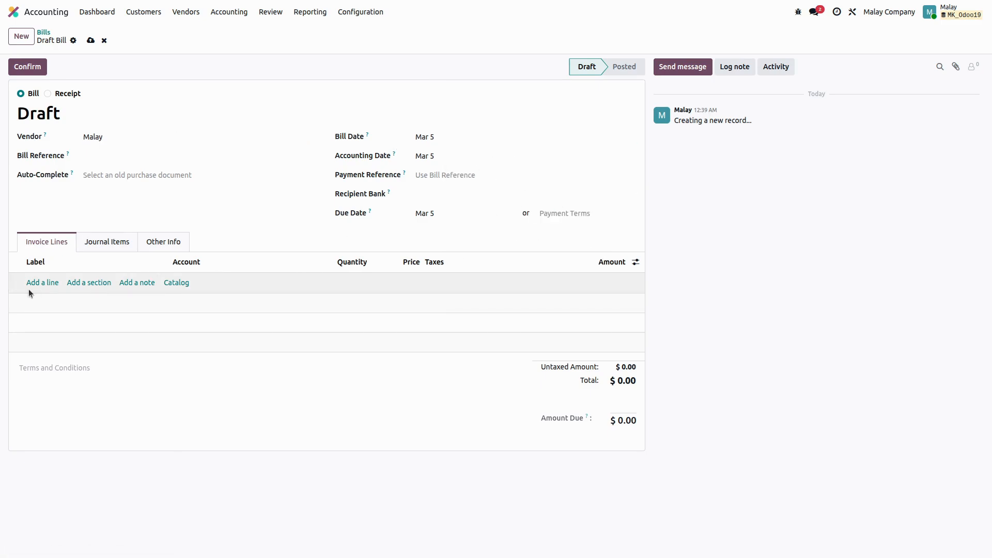
Add a "laptop" line on account 151001 Laptop with a price of 50000 and save the draft bill.
click(52, 282)
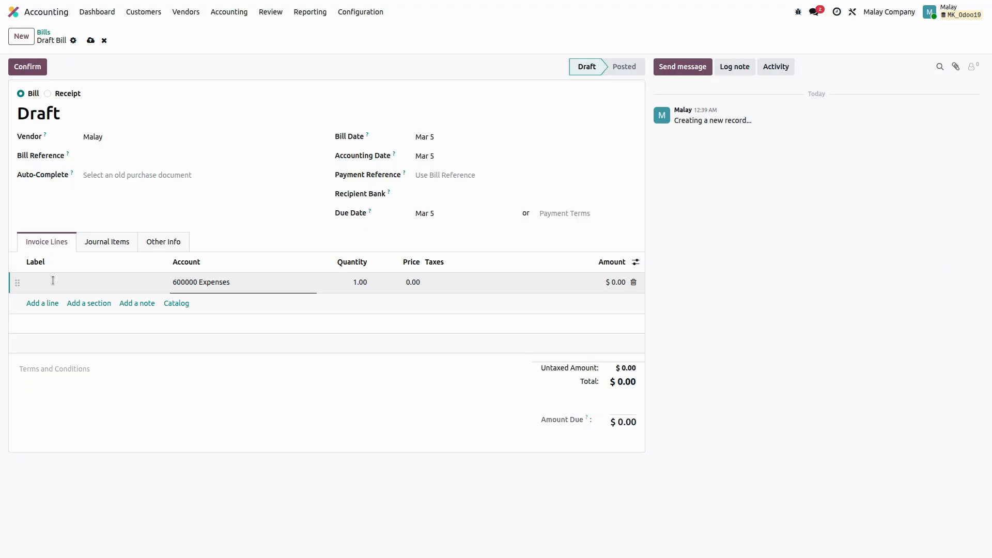
text(laptop)
key(Tab)
click(407, 279)
text(50000)
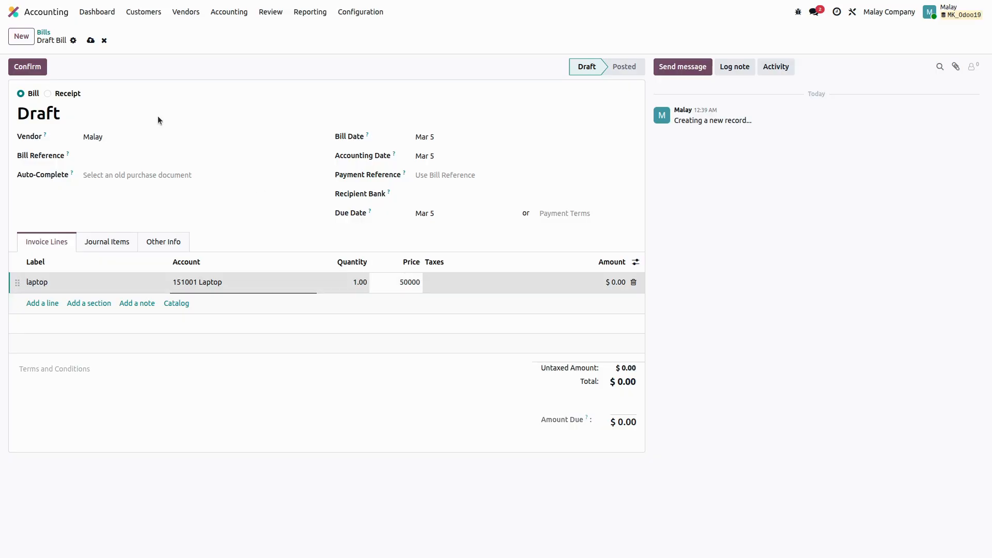
click(90, 41)
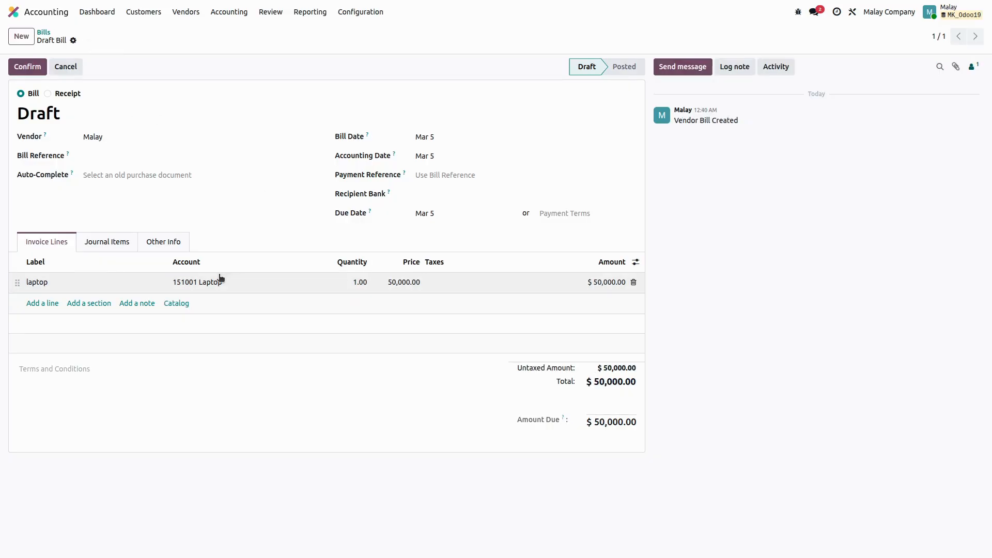
Review the automation settings of the bill line's 151001 Laptop account and return to the draft bill.
click(253, 288)
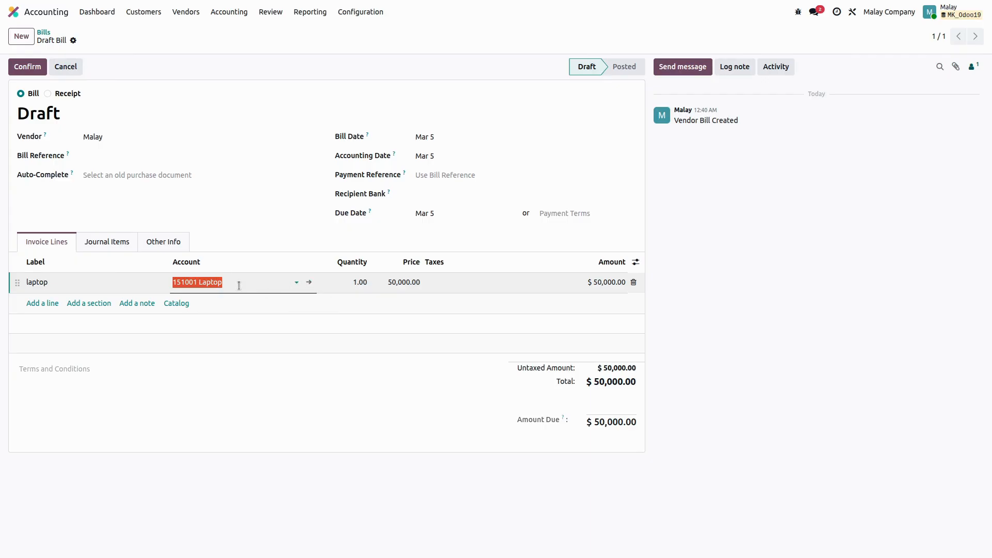
click(309, 283)
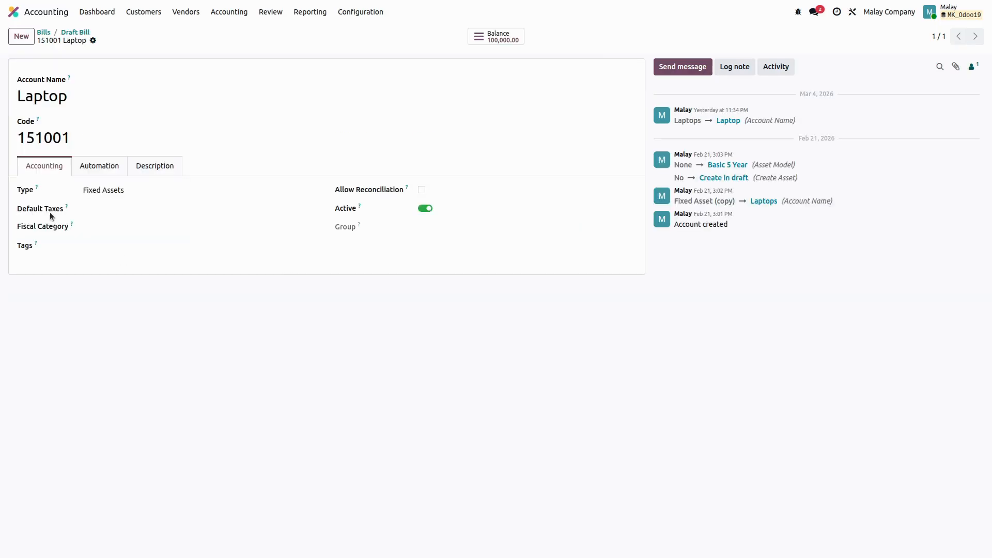
click(100, 168)
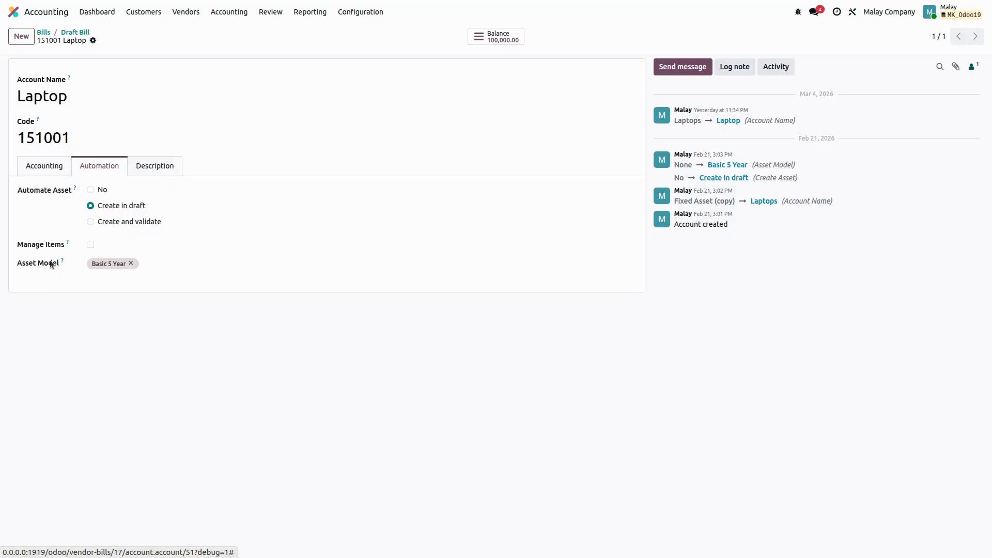
click(76, 33)
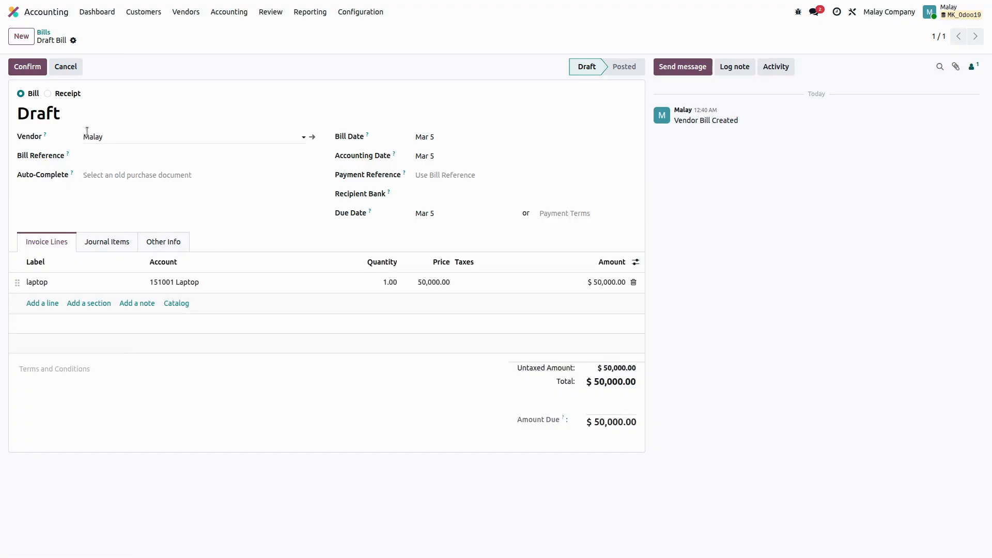
Confirm the laptop bill and review the asset linked to it, including the asset's related bill entry.
click(20, 65)
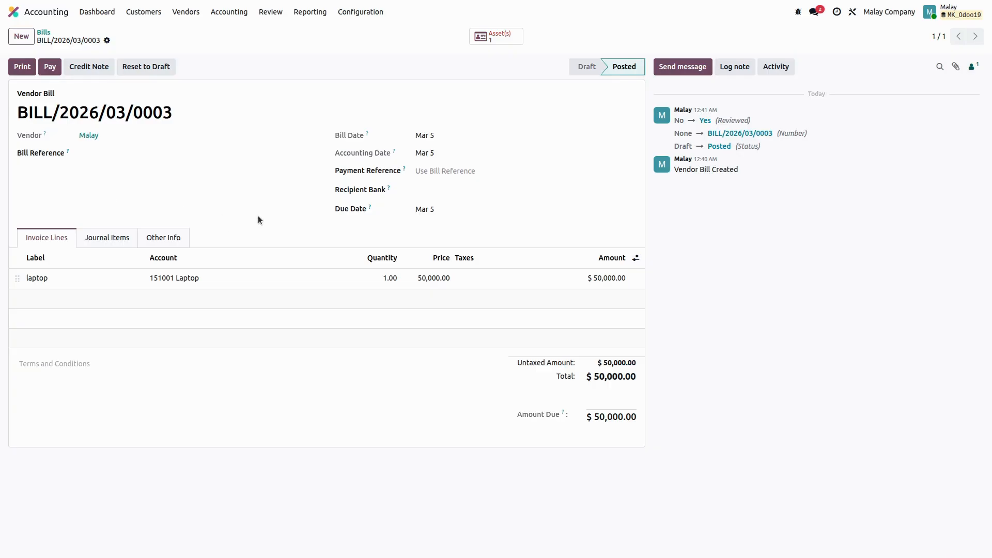
click(505, 40)
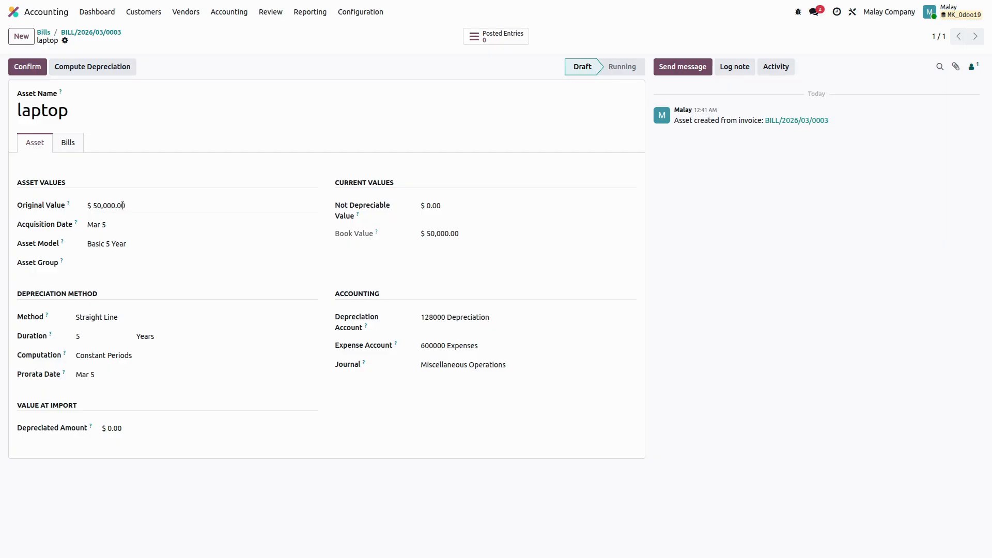
click(69, 143)
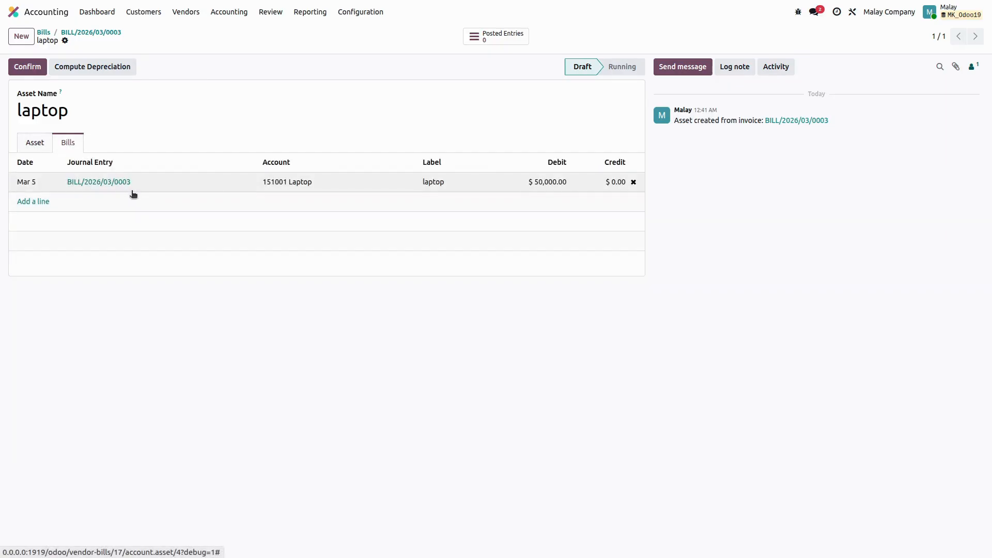
click(49, 149)
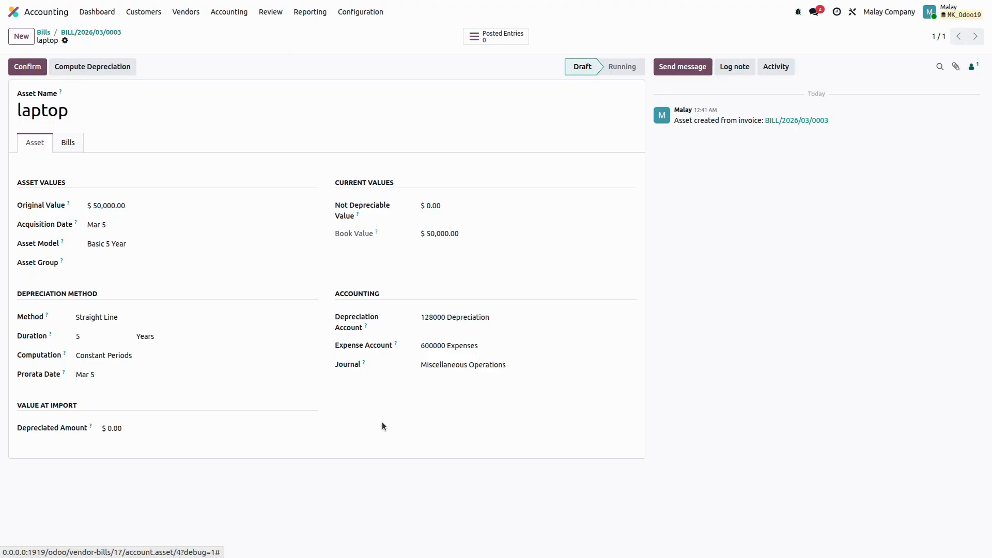
Compute the laptop asset's depreciation and open its depreciation board.
click(83, 67)
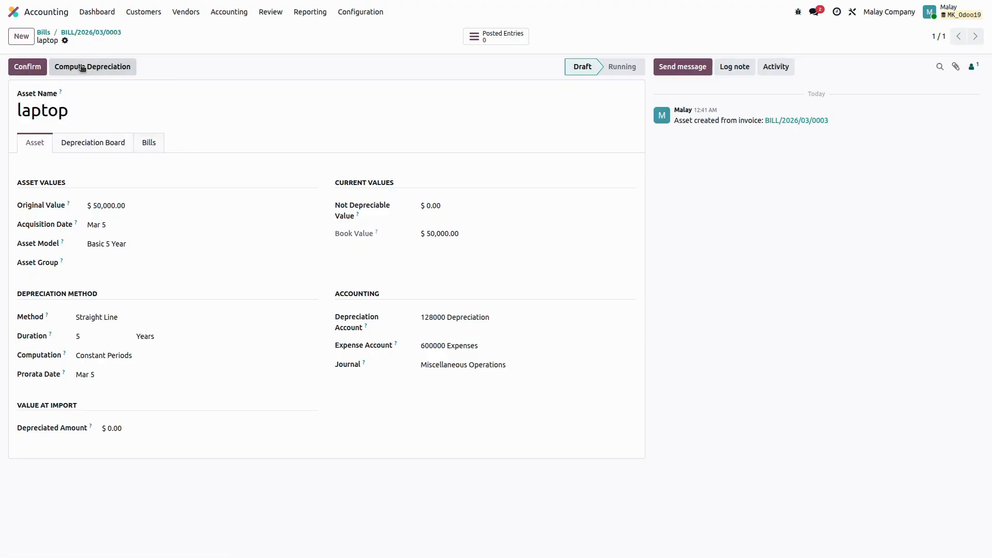
click(95, 140)
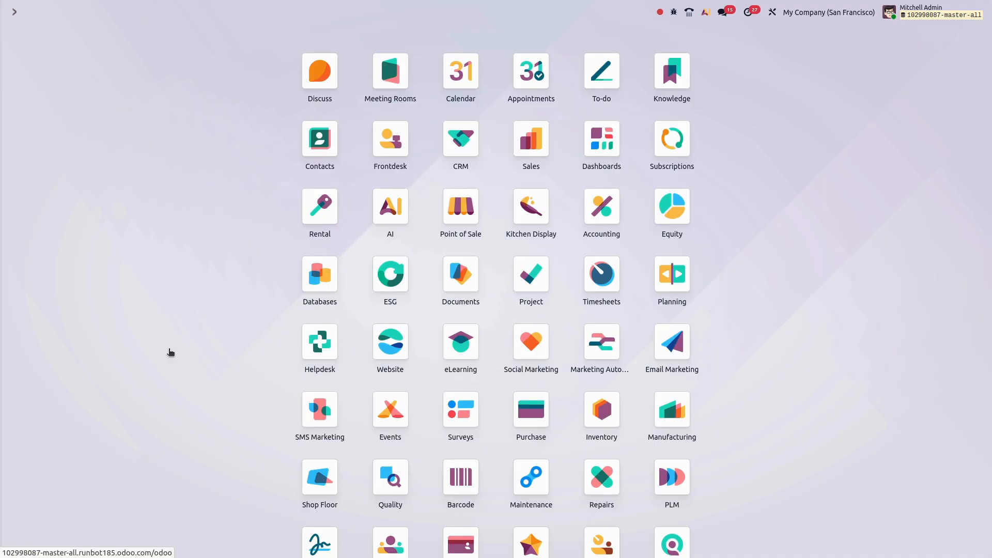
Open the 2 Years Linear depreciation model in Accounting and review its available depreciation methods.
click(601, 207)
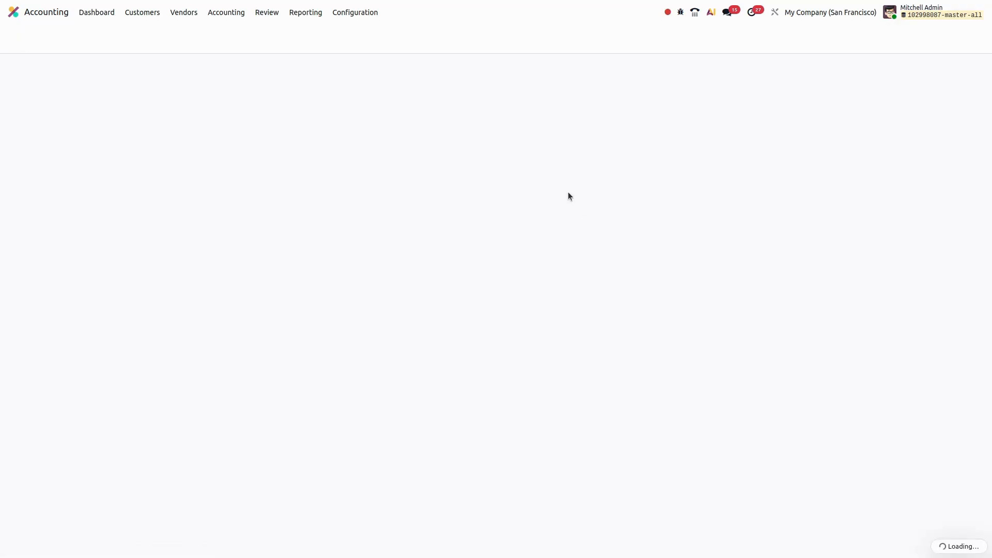
click(357, 13)
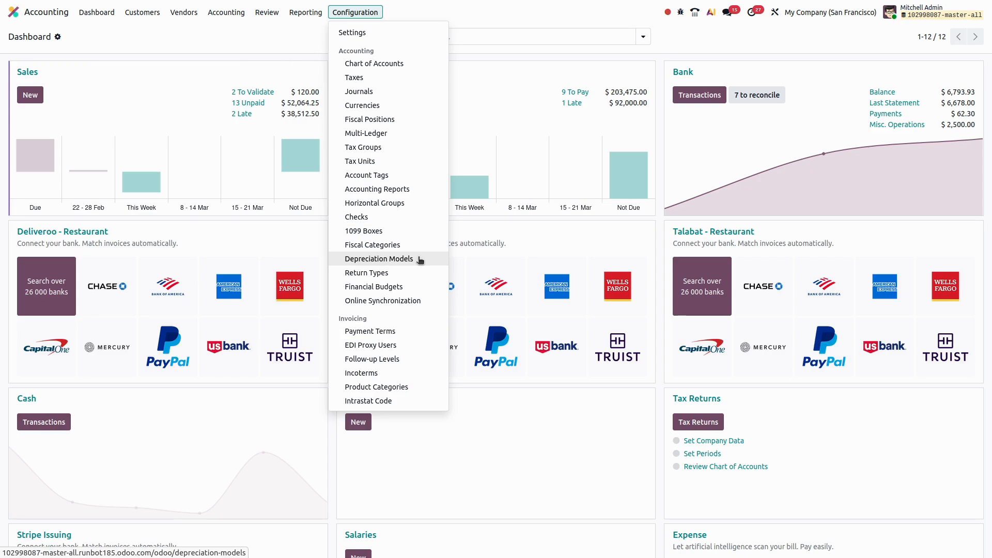
click(377, 261)
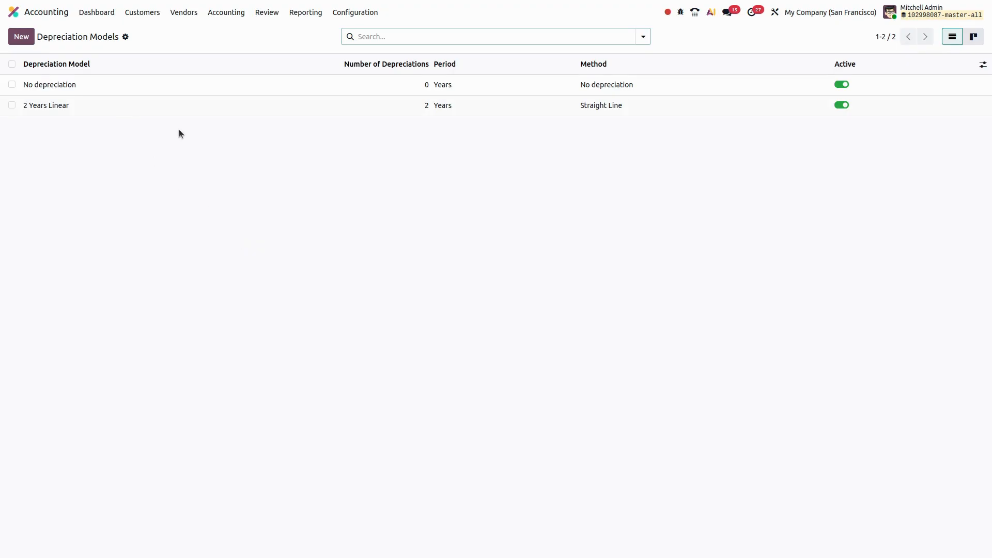
click(124, 106)
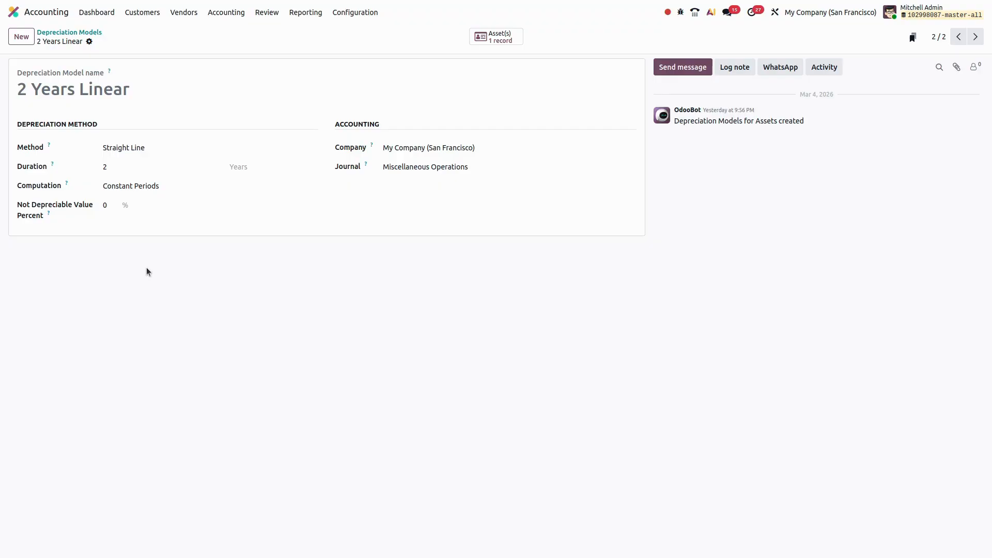
click(147, 146)
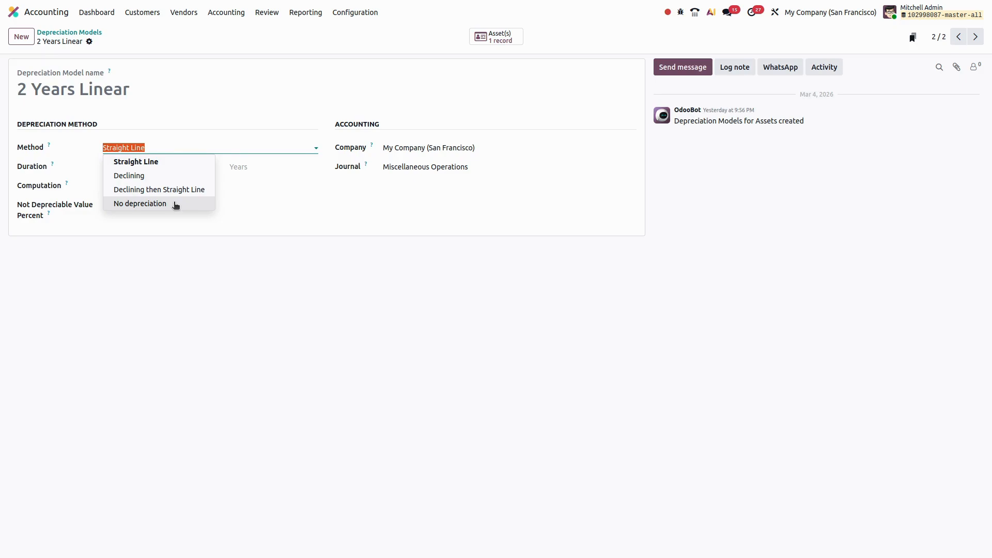
click(148, 241)
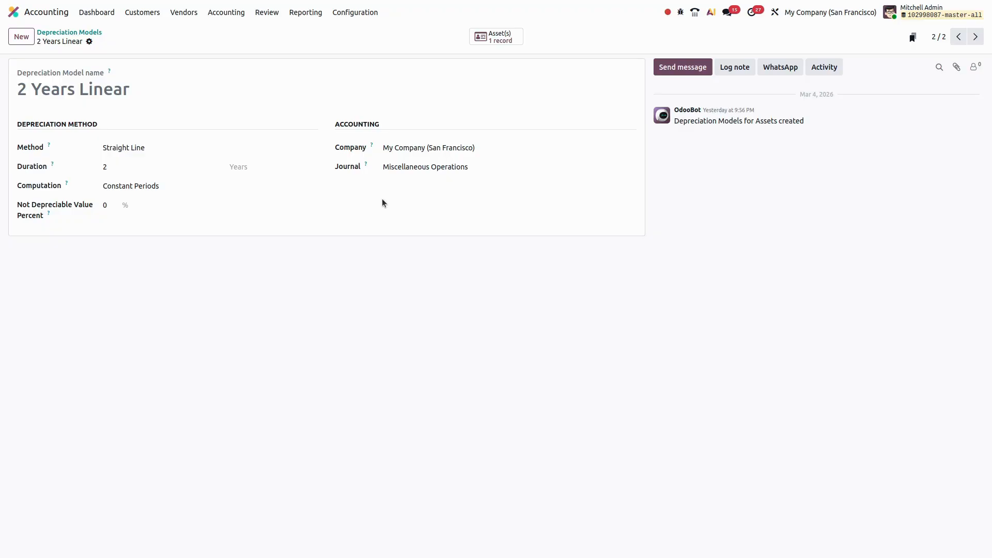
Find the 151001 Laptop account by searching the chart of accounts for "lap" and select 2 Years Linear as its depreciation model.
click(360, 17)
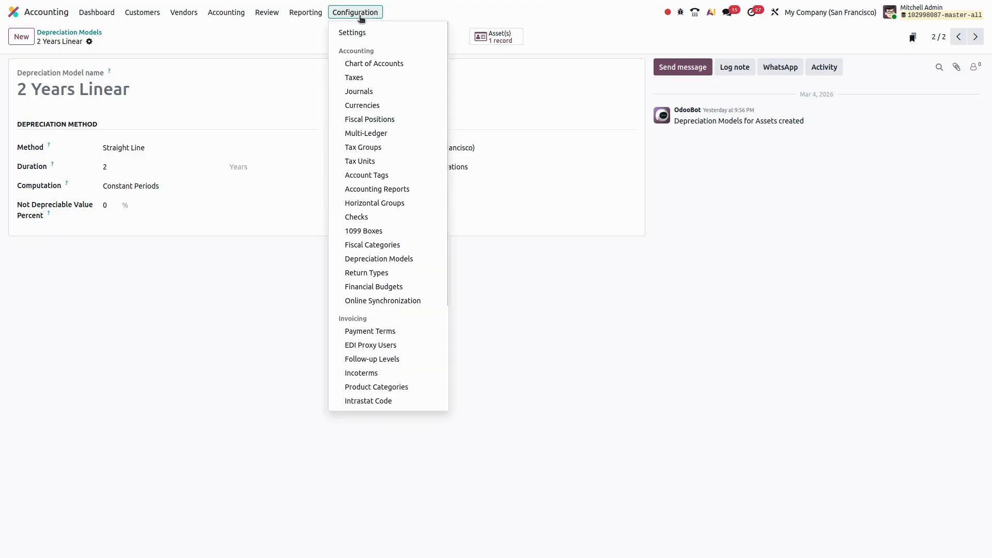
click(365, 62)
text(lap)
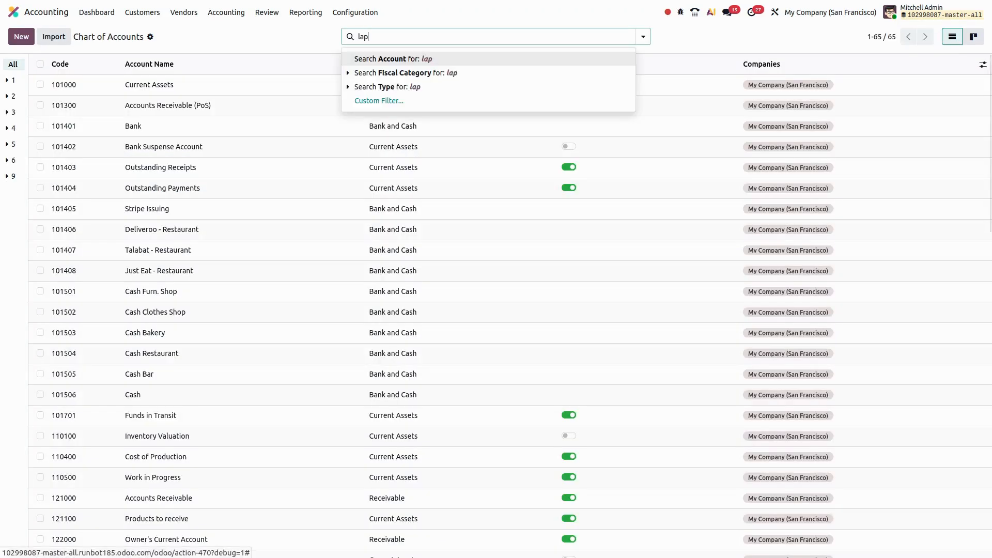
key(Return)
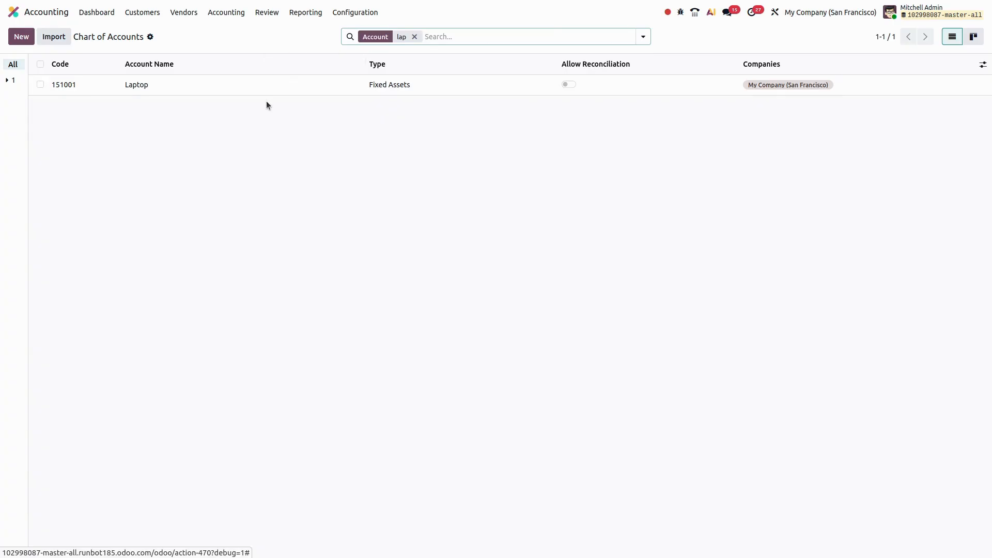
click(302, 85)
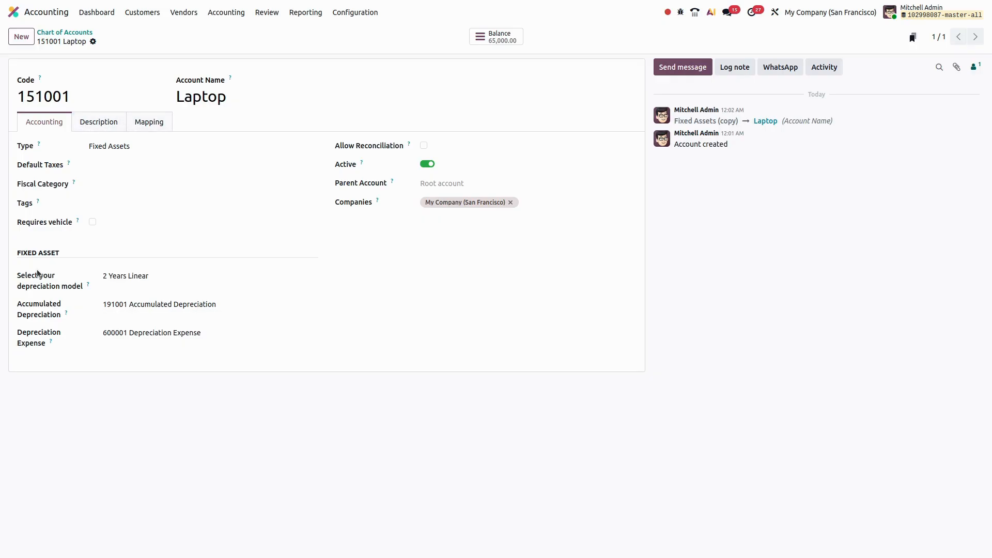
click(180, 275)
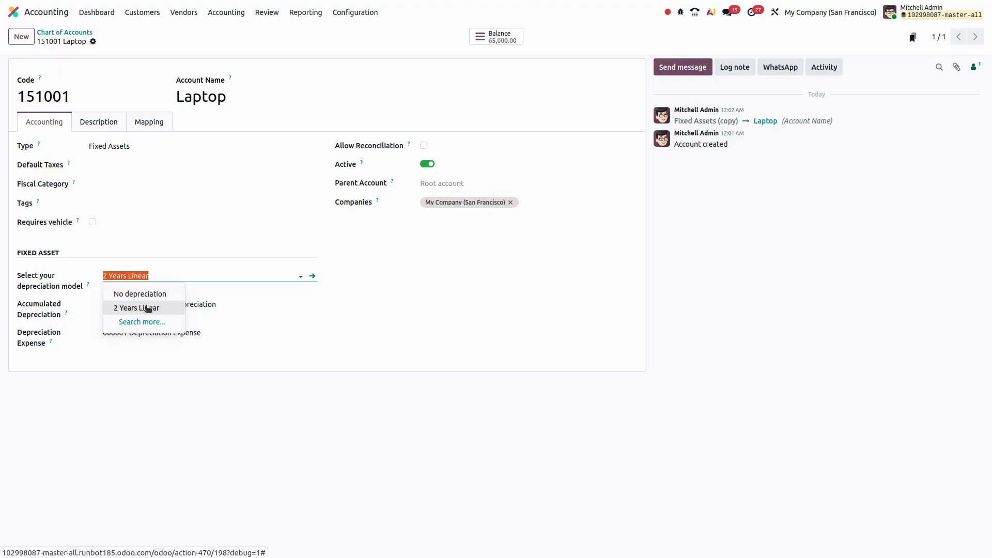
click(147, 308)
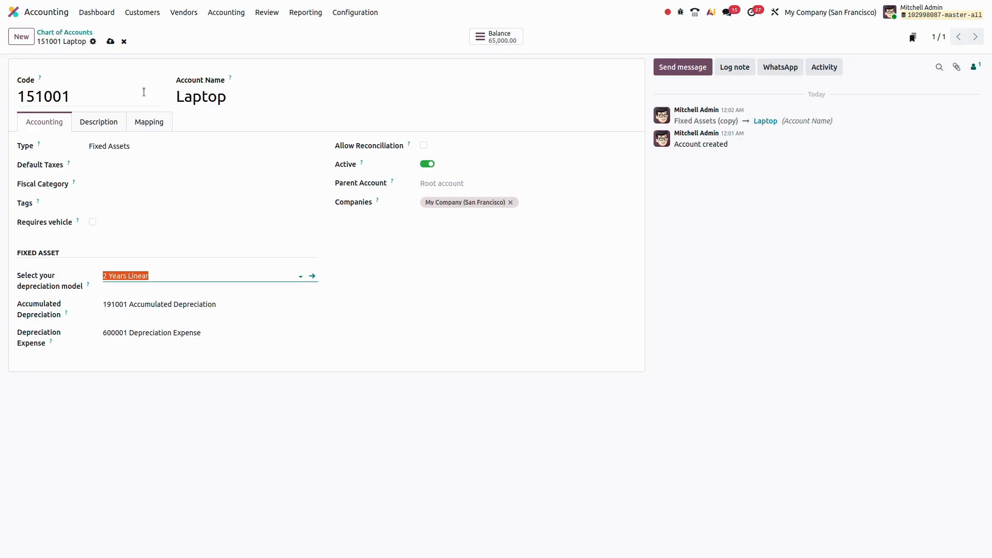
Save the Laptop account's changes and start a new vendor bill for Ready Mat dated March 5.
click(110, 42)
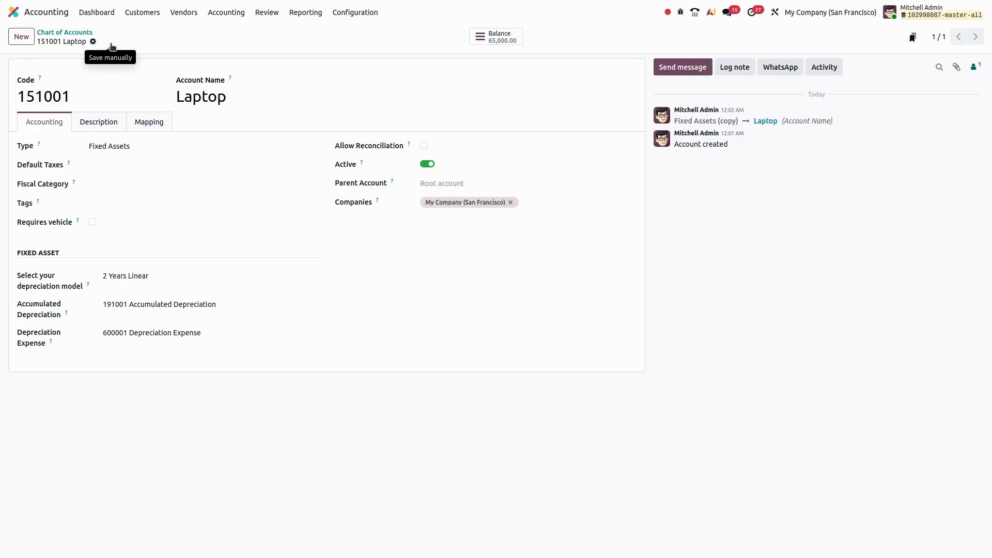
click(185, 20)
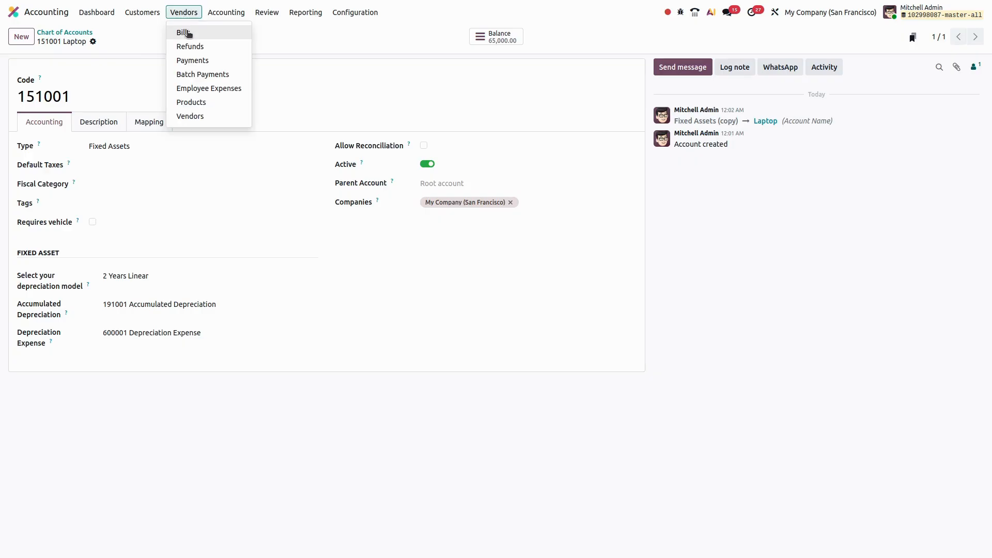
click(187, 33)
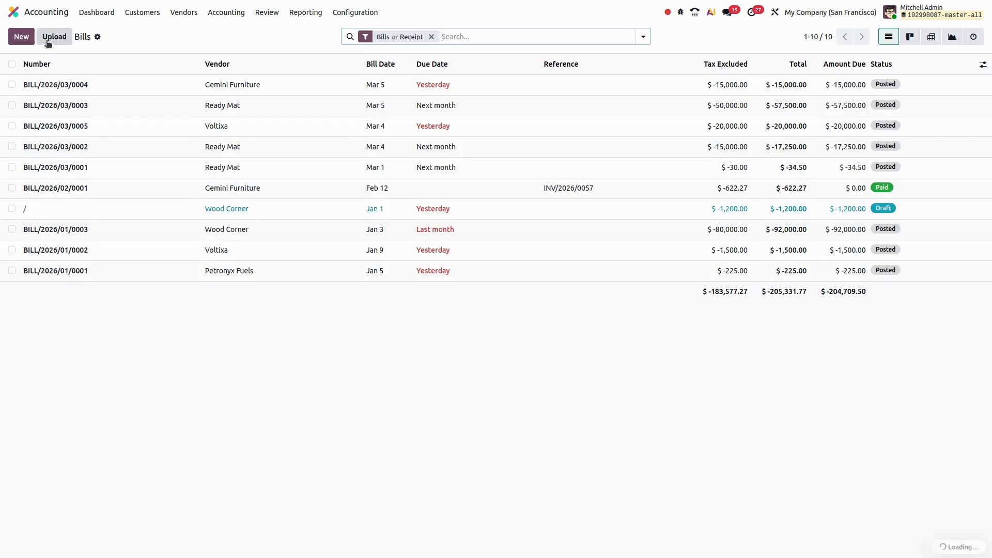
click(24, 38)
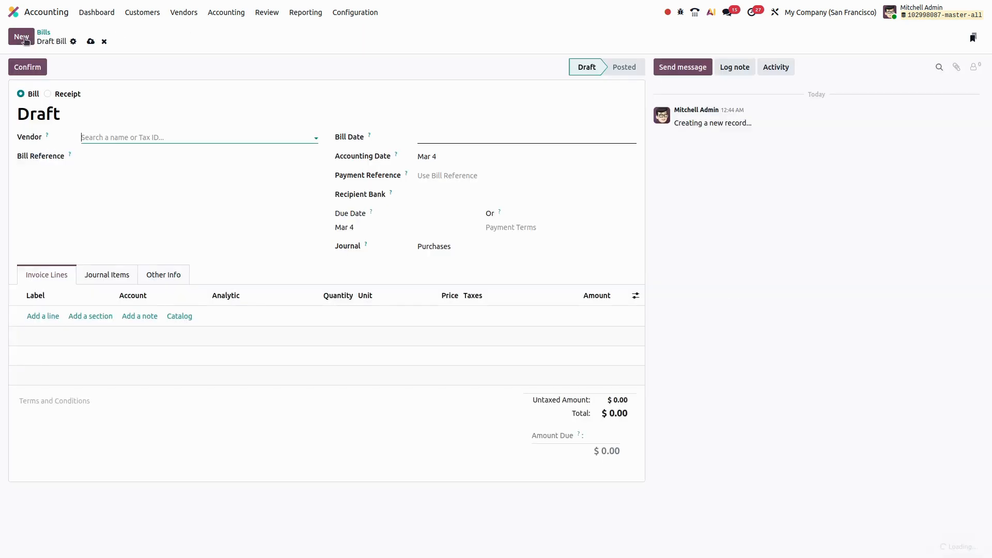
click(151, 137)
click(124, 155)
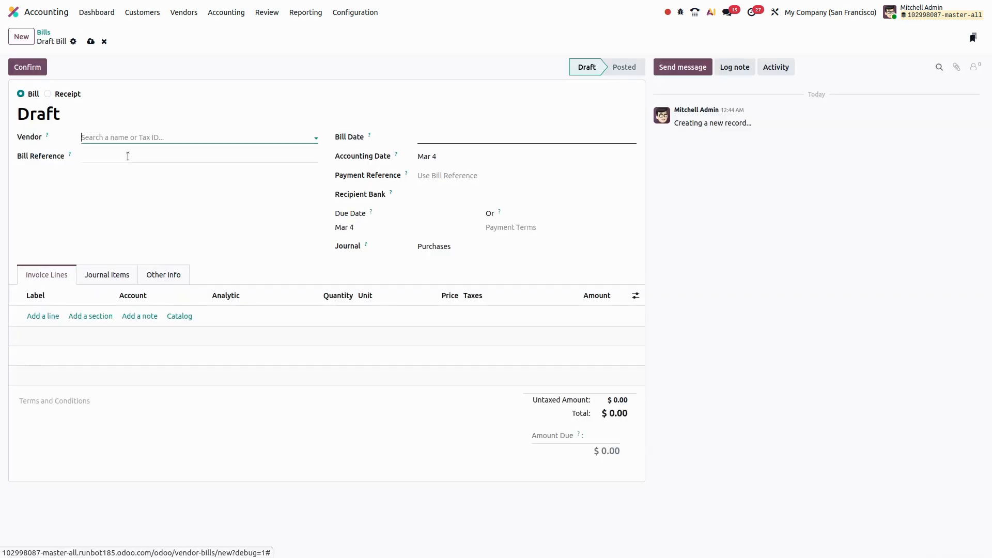
click(467, 137)
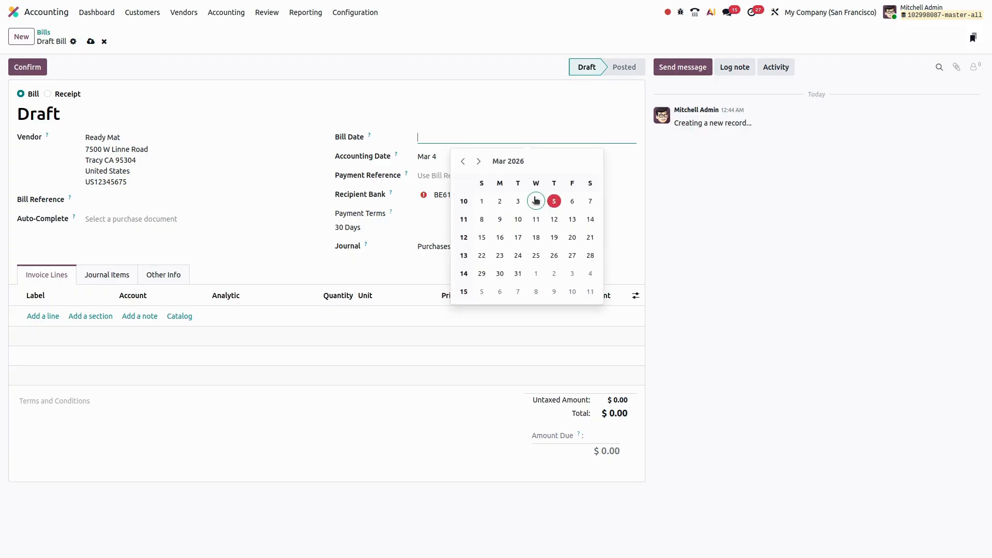
click(554, 202)
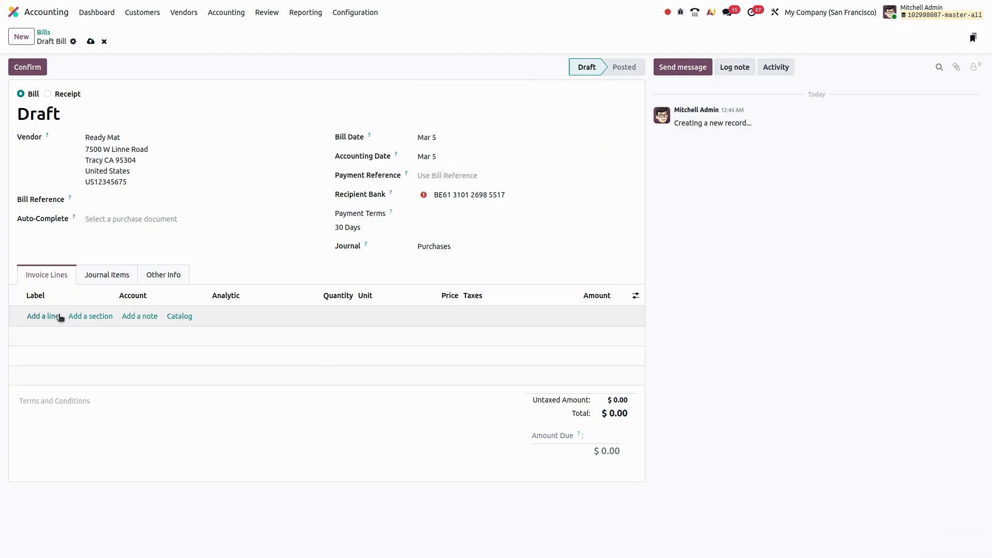
Add a bill line labelled laptops and assign it to the 151001 Laptop account.
click(41, 317)
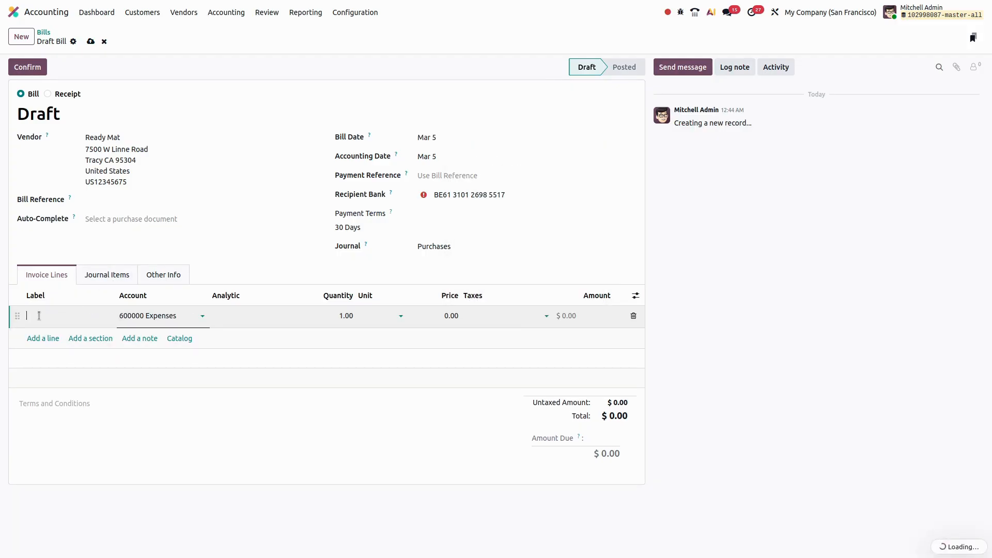
text(asset)
key(ctrl+a)
text(laptops)
key(Tab)
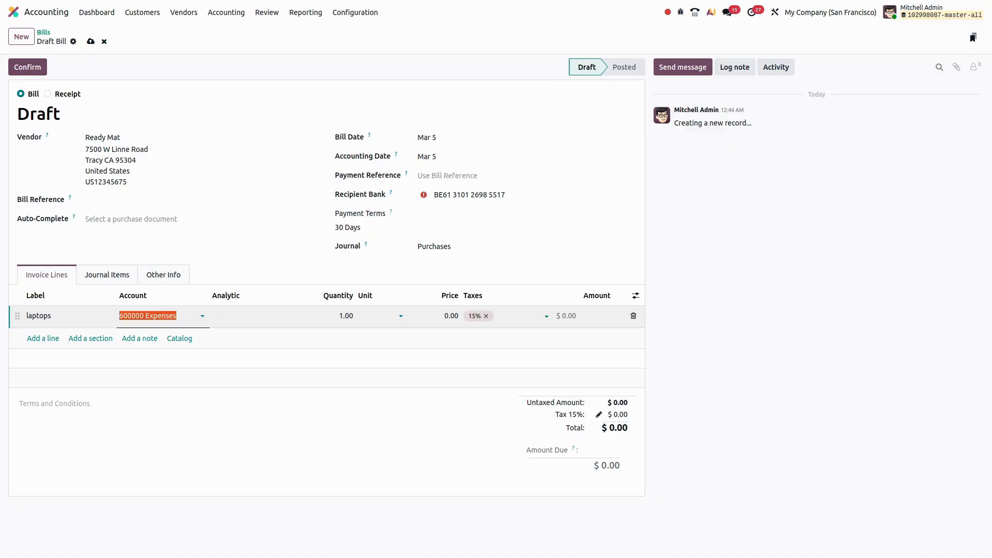
text(lap)
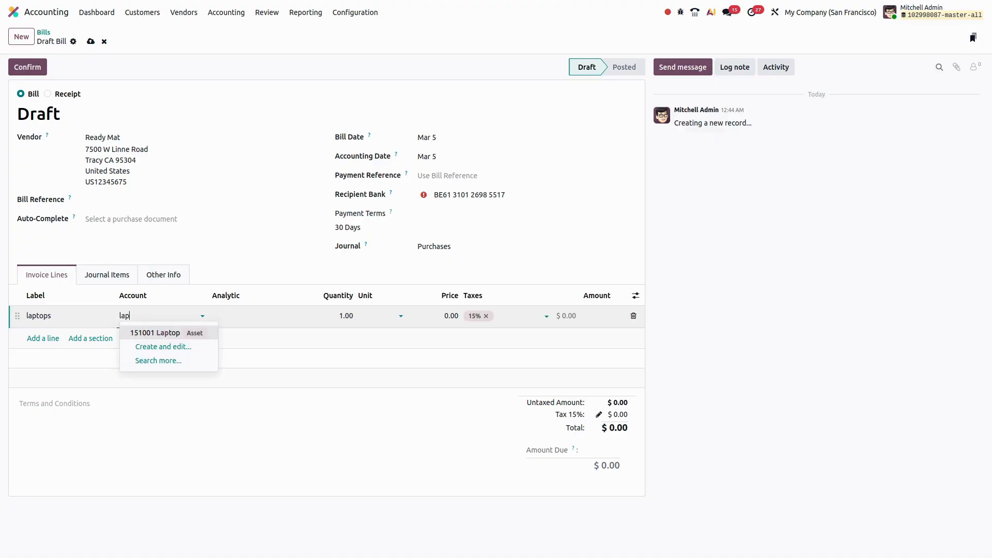
key(Return)
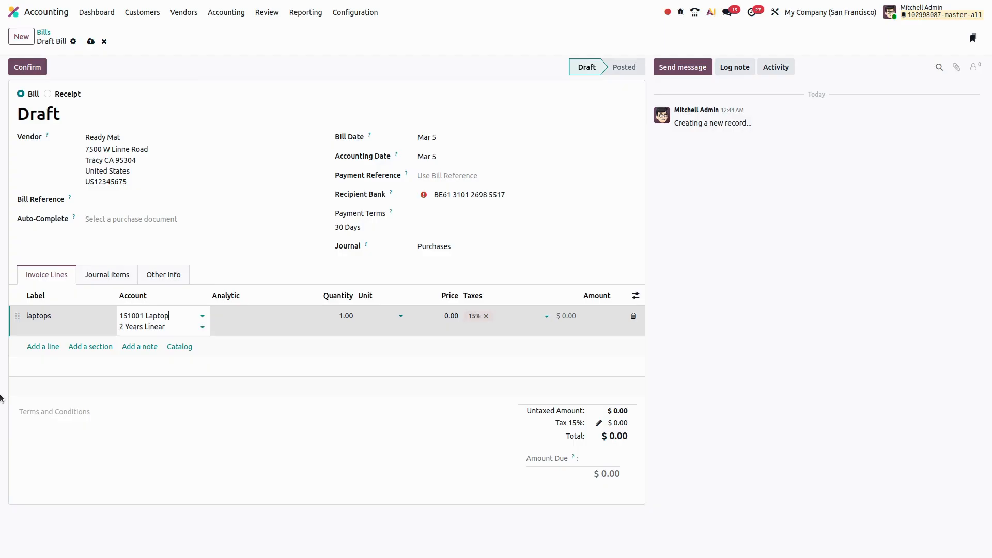
Clear the depreciation model on the laptops line and reselect 2 Years Linear.
click(163, 326)
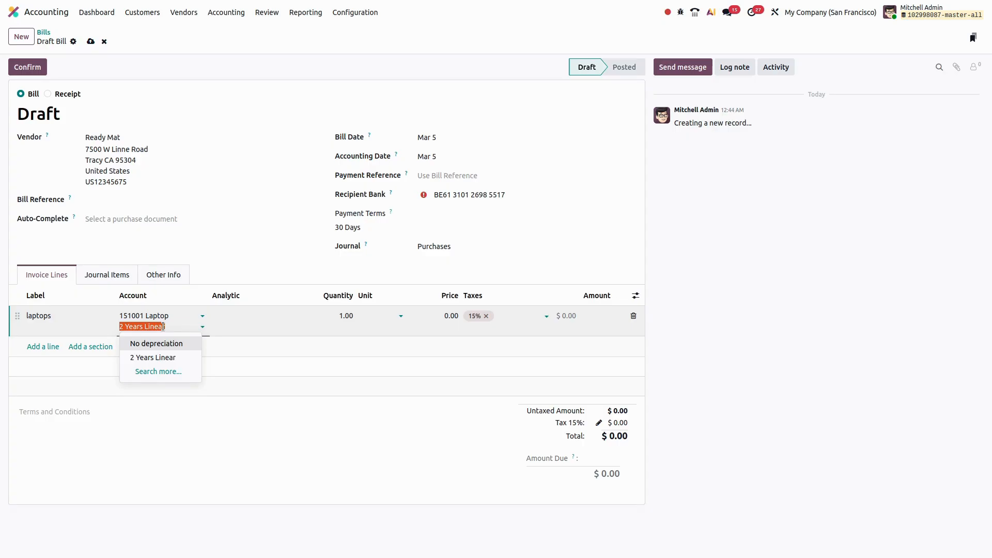
key(BackSpace)
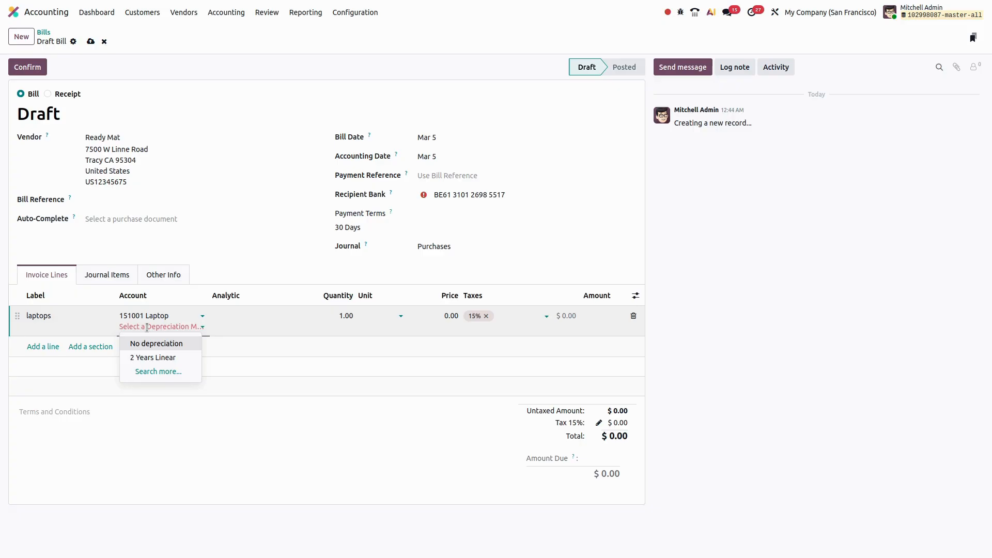
click(150, 357)
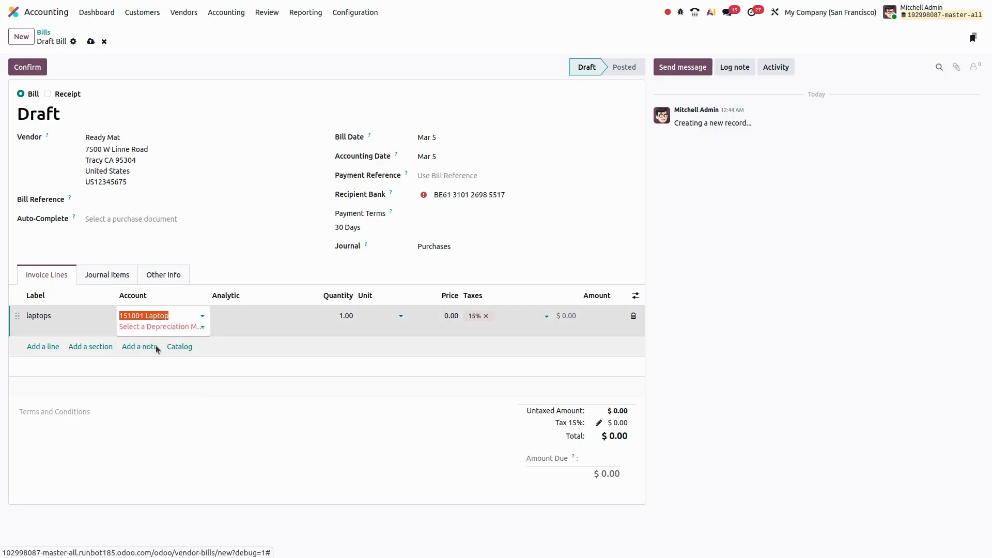
click(168, 327)
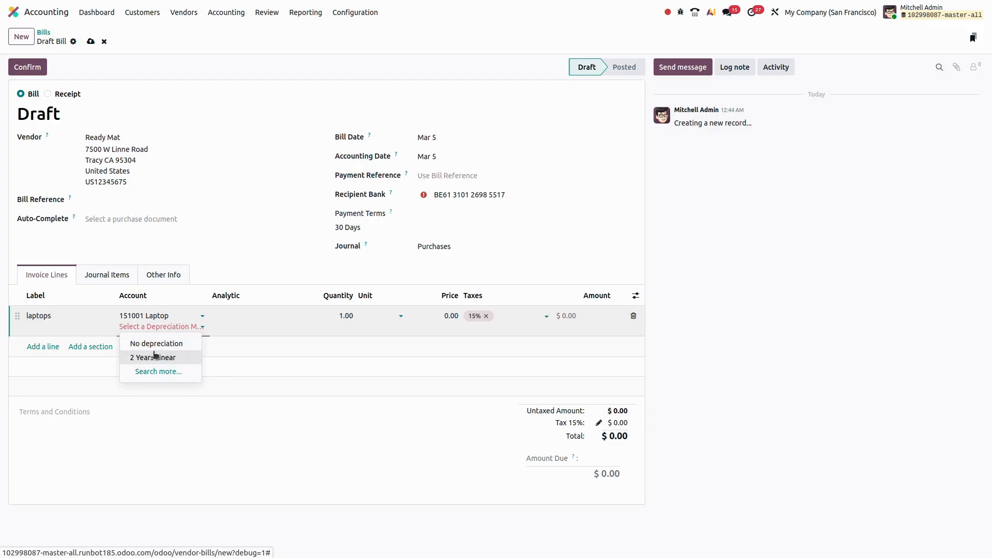
click(155, 357)
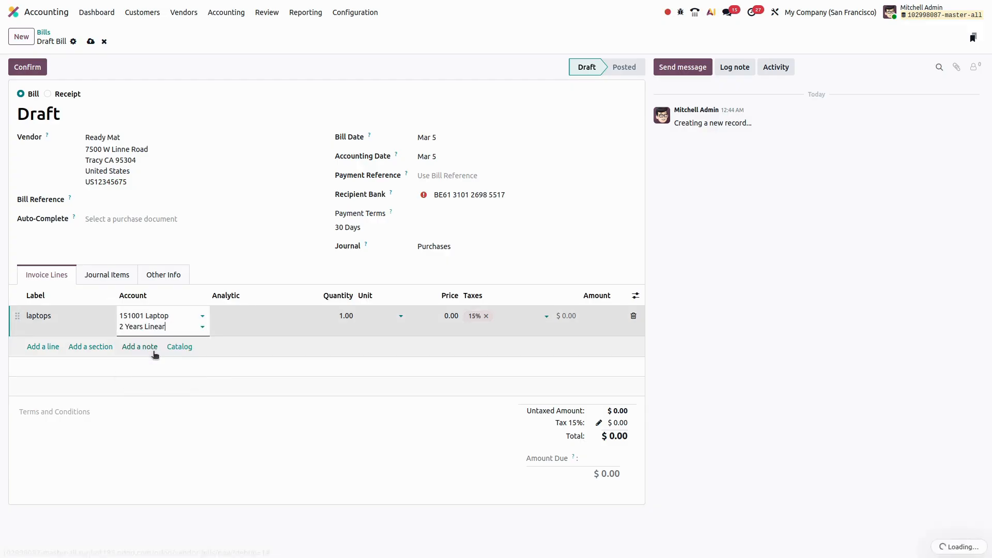
Set the laptops line's price to 50000, then save and confirm the bill.
click(451, 315)
text(5000)
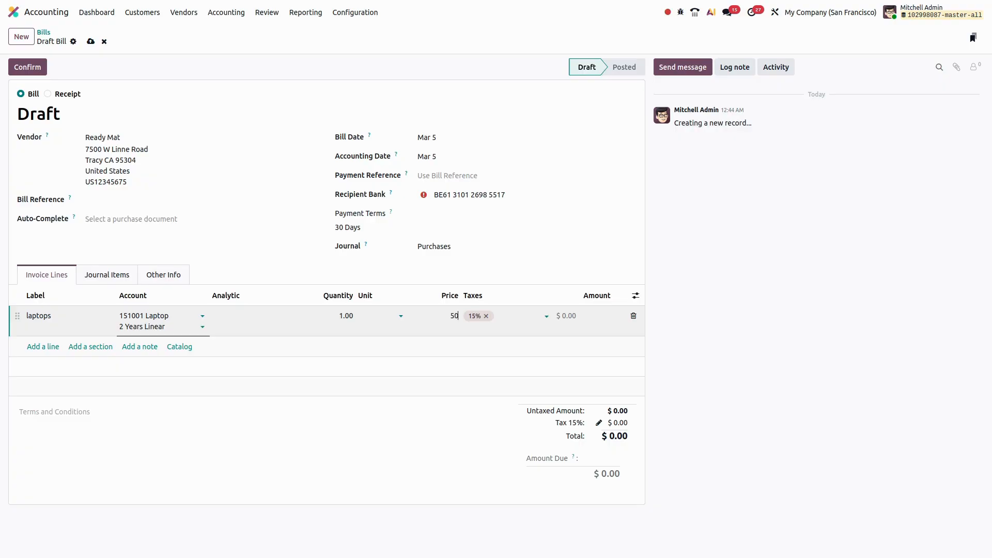
text(0)
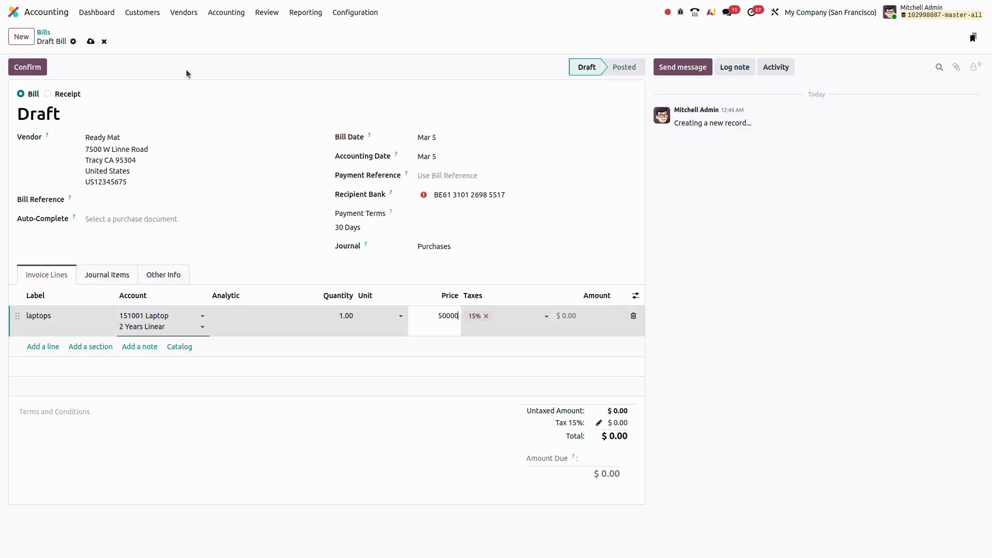
click(91, 43)
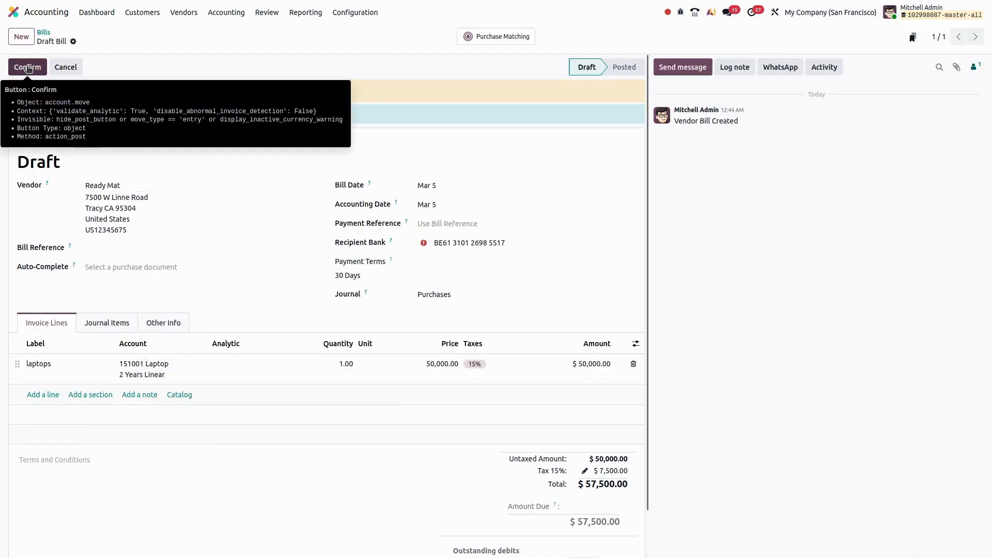
click(28, 69)
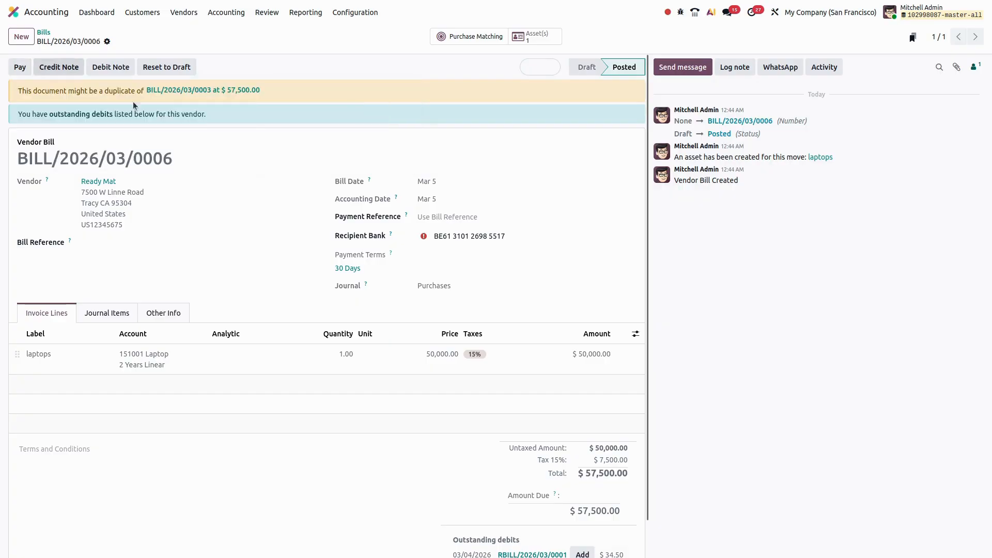
Open the asset created from the bill and review its depreciation board, asset values and related bills.
click(554, 35)
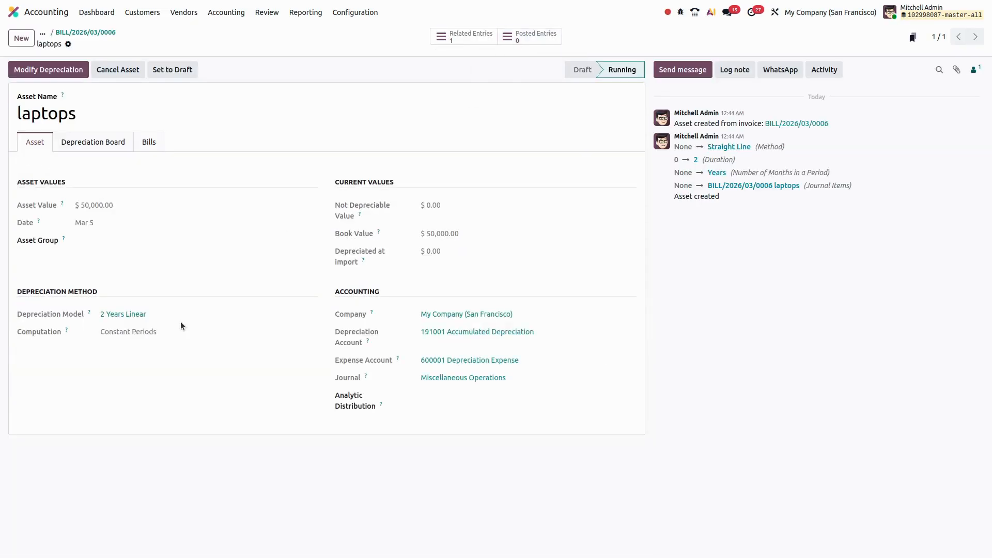
click(101, 144)
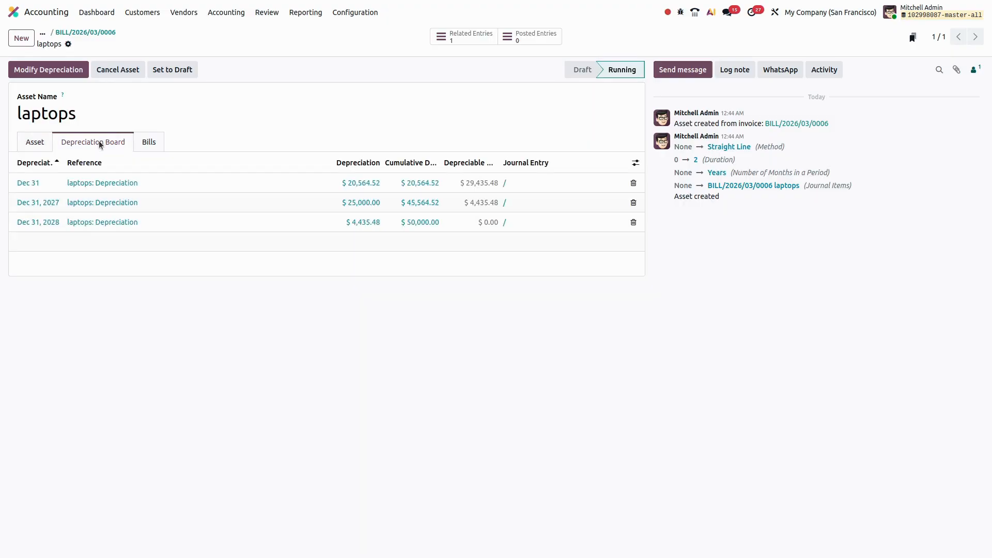
click(39, 144)
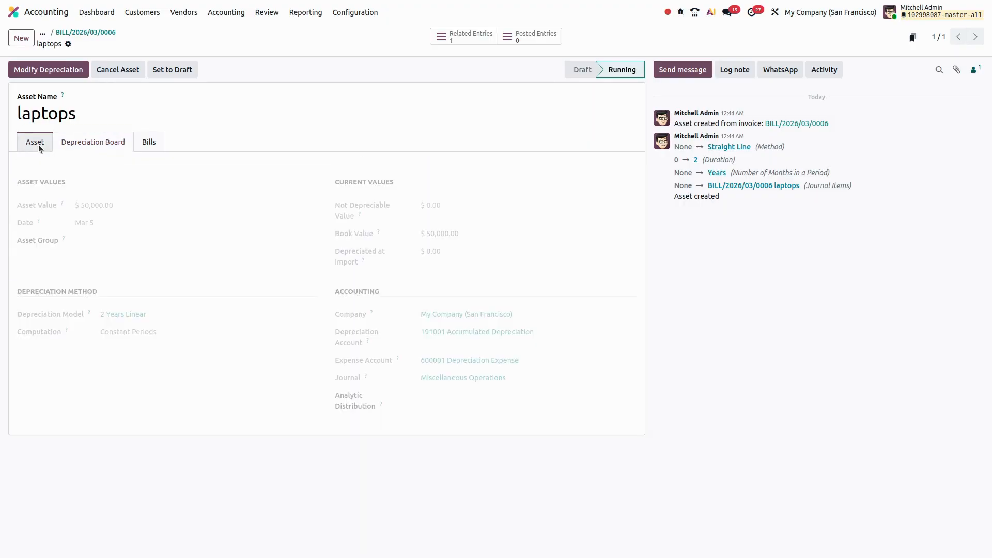
click(86, 145)
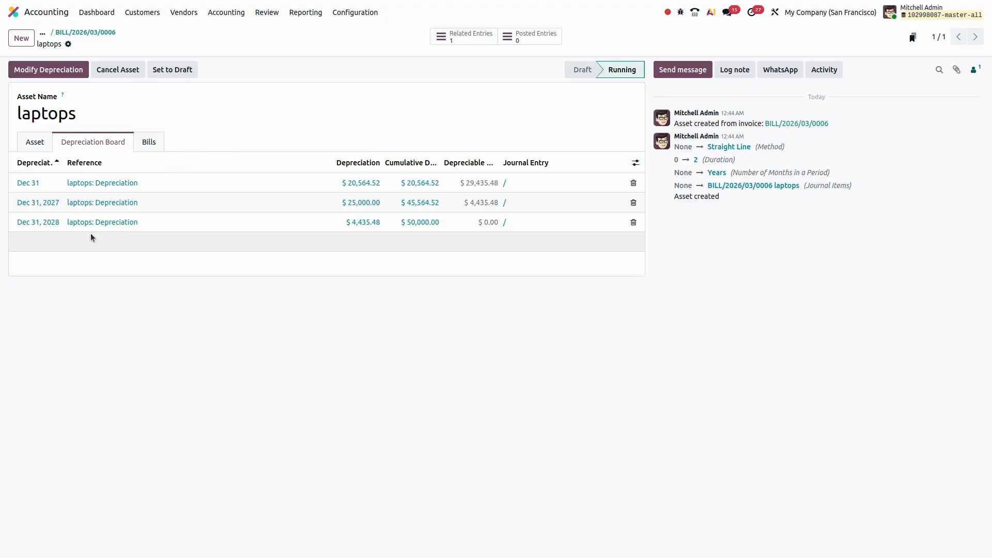
click(44, 151)
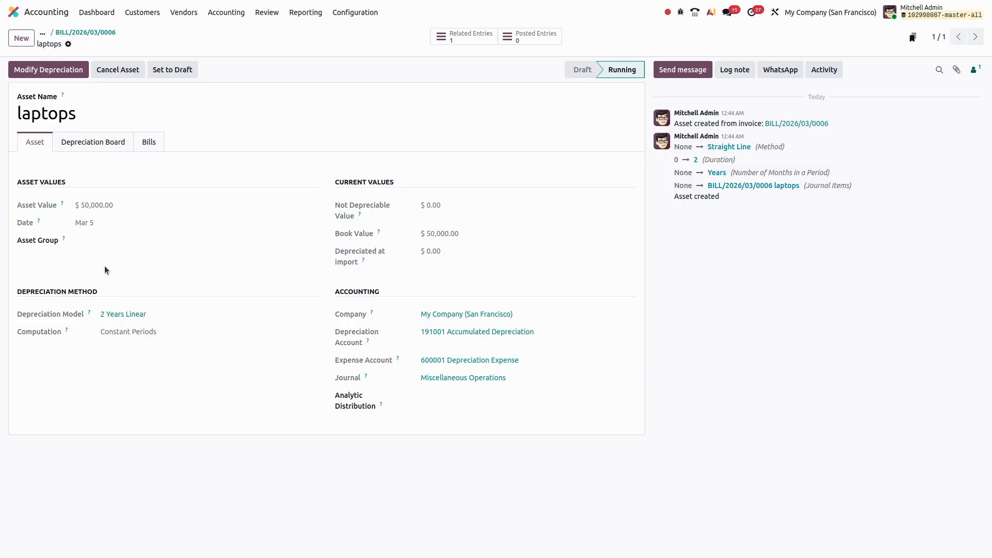
click(150, 141)
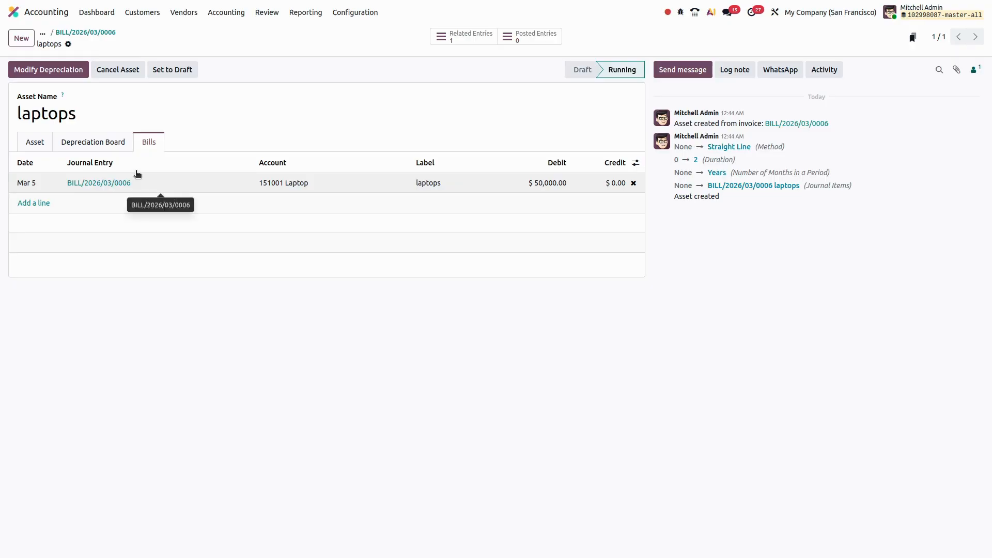
Return to the laptops bill and start another vendor bill for Ready Mat dated March 5.
click(89, 33)
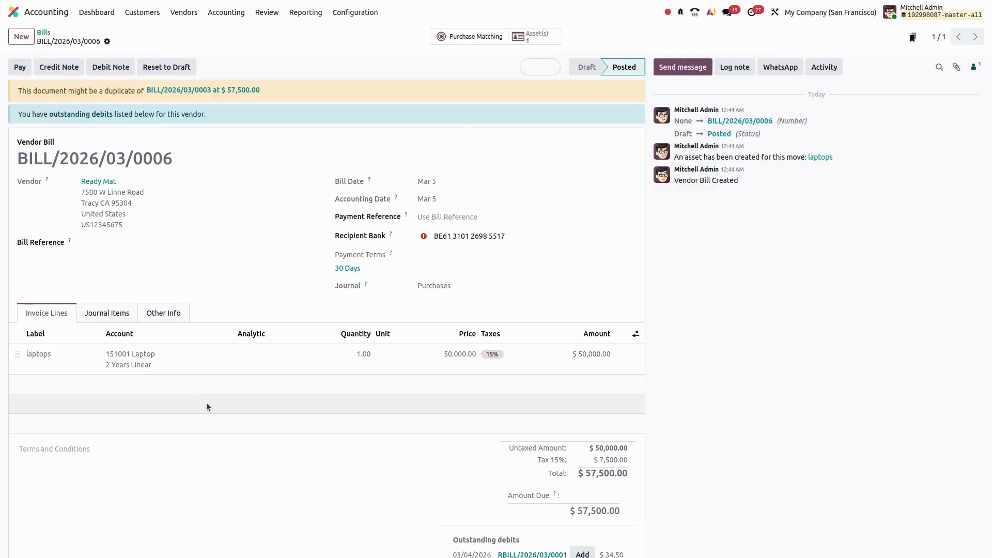
click(33, 40)
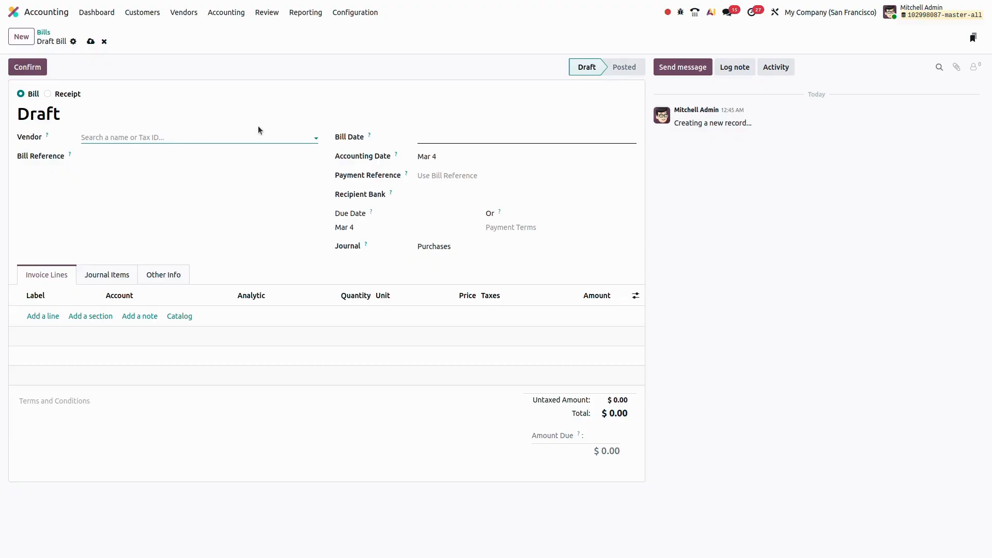
click(179, 137)
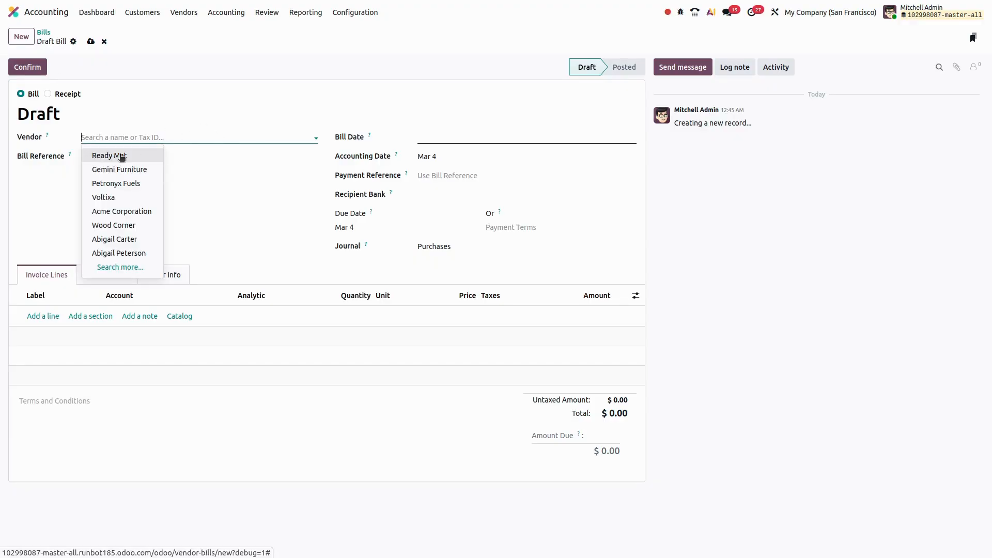
click(267, 133)
click(454, 141)
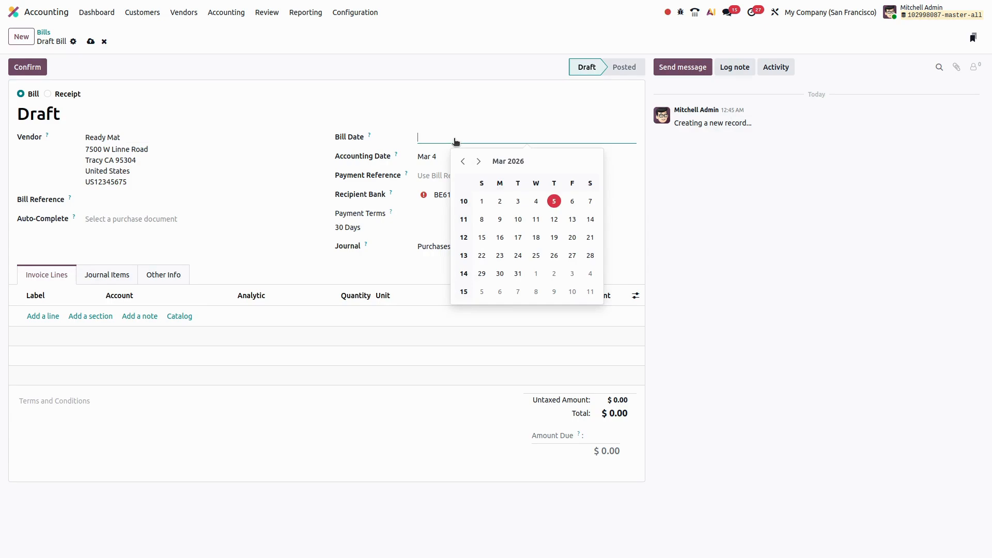
click(557, 207)
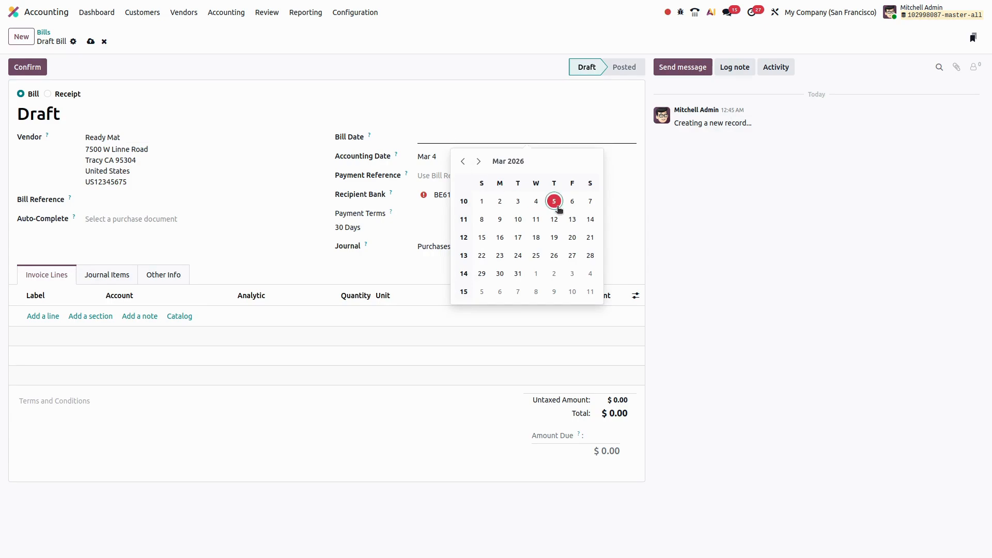
Add a bill line labelled Asset on the 151000 Fixed Assets account with No depreciation as its depreciation model.
click(50, 316)
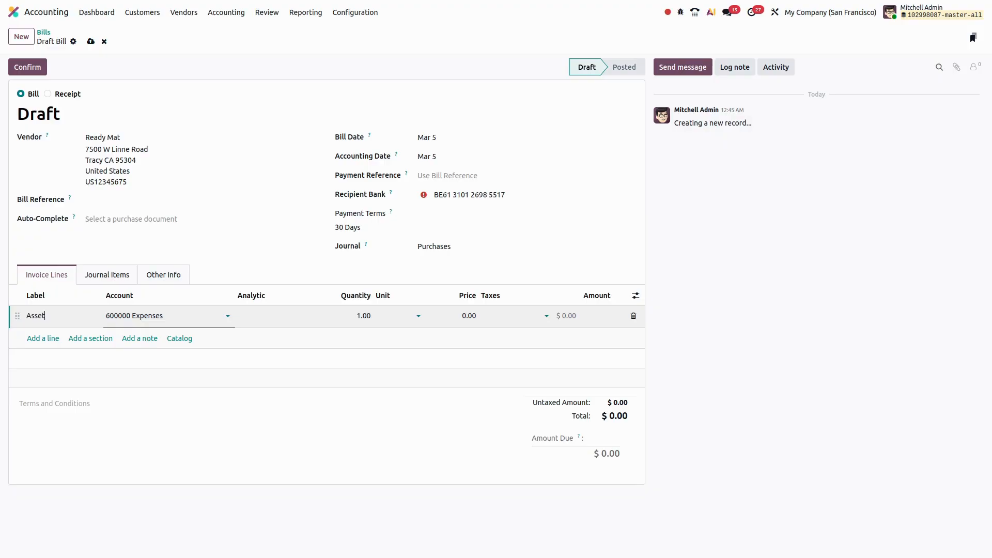
key(Tab)
text(f)
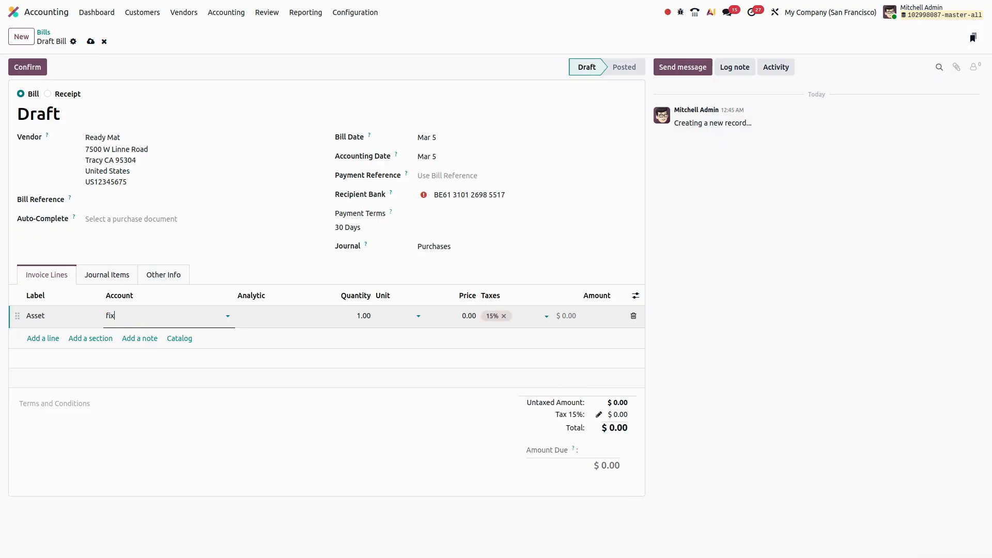
text(ix)
key(Return)
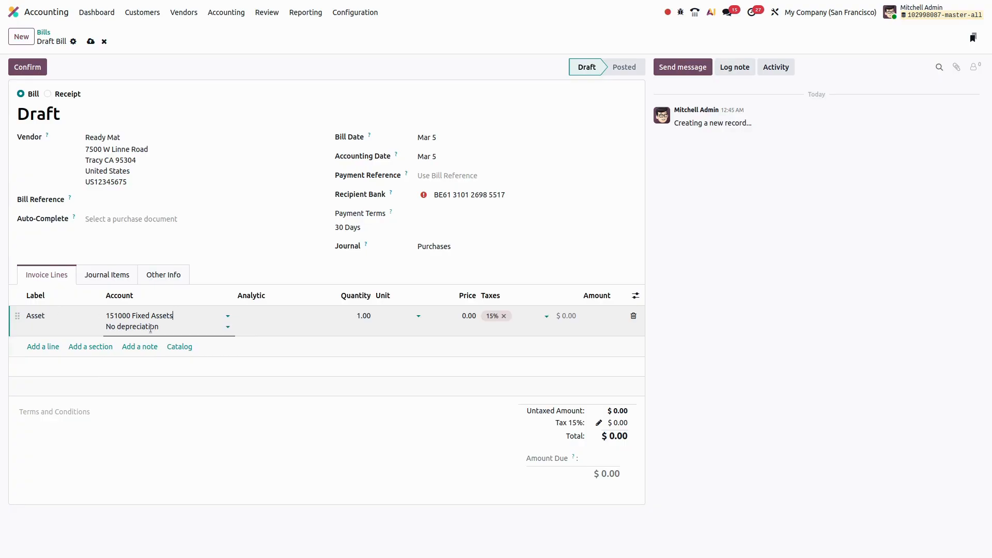
click(150, 329)
click(135, 346)
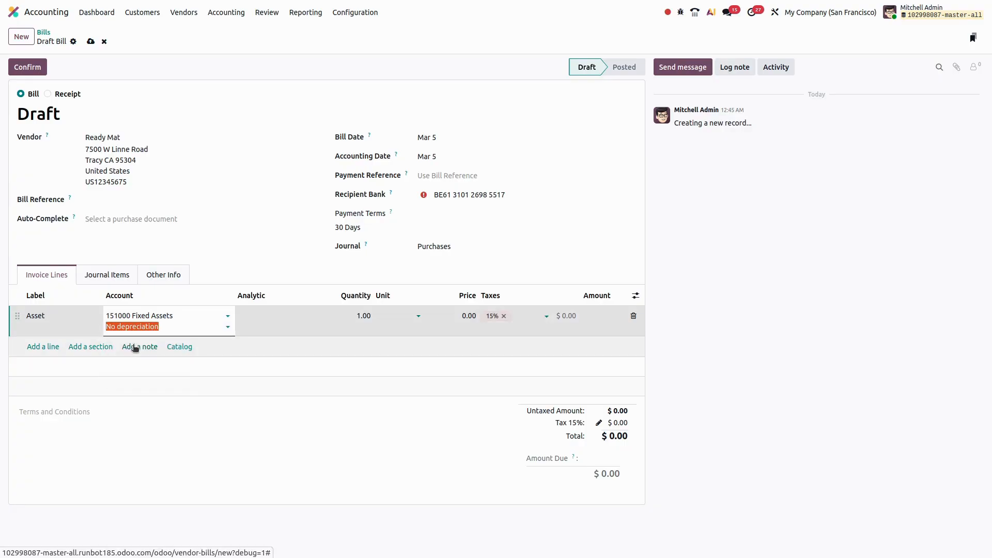
key(Tab)
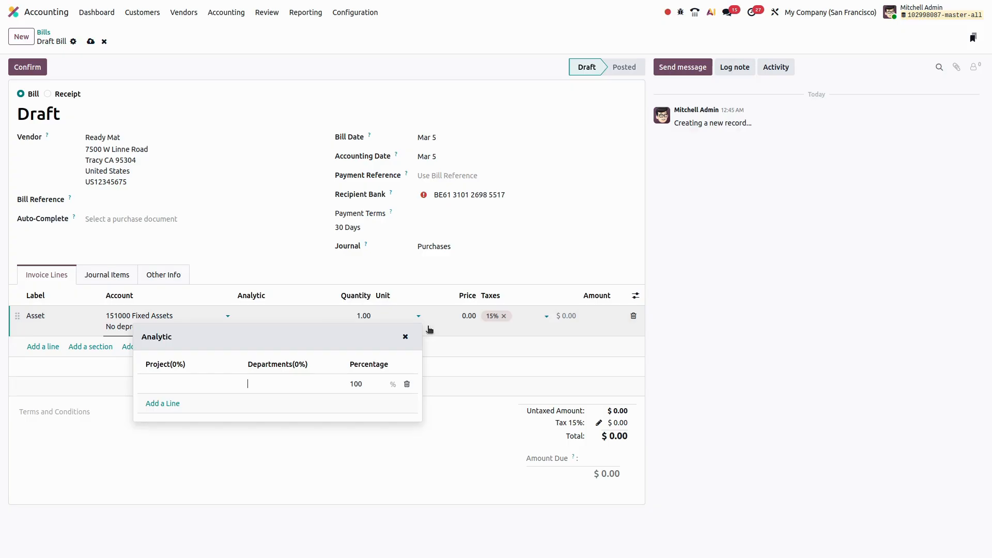
Set the Asset line's price to 50000 and confirm the vendor bill.
click(467, 315)
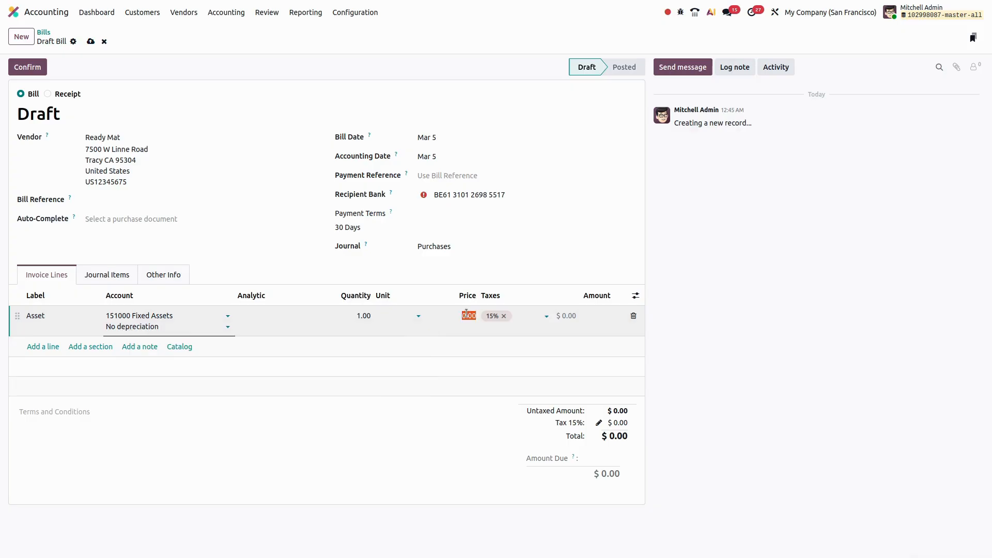
text(50000)
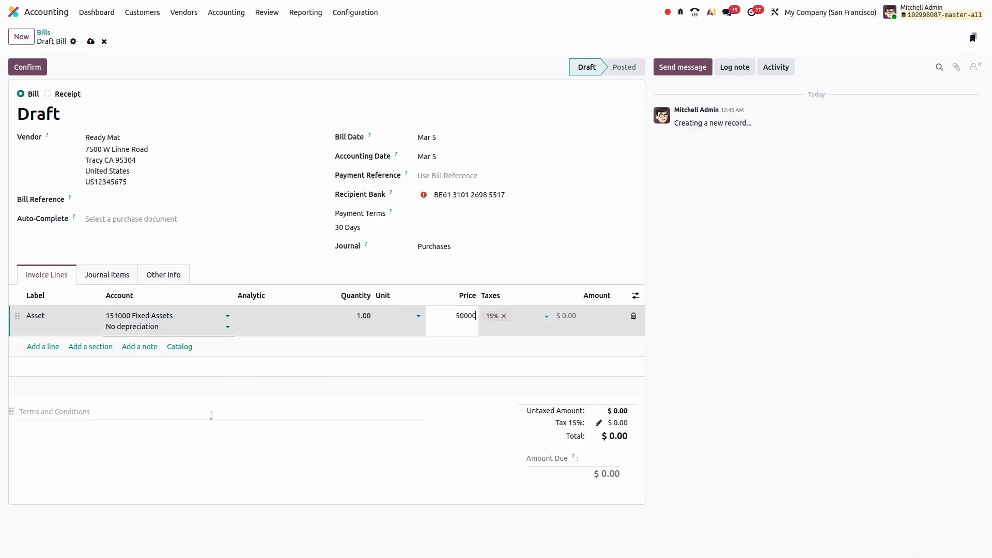
click(210, 413)
click(26, 68)
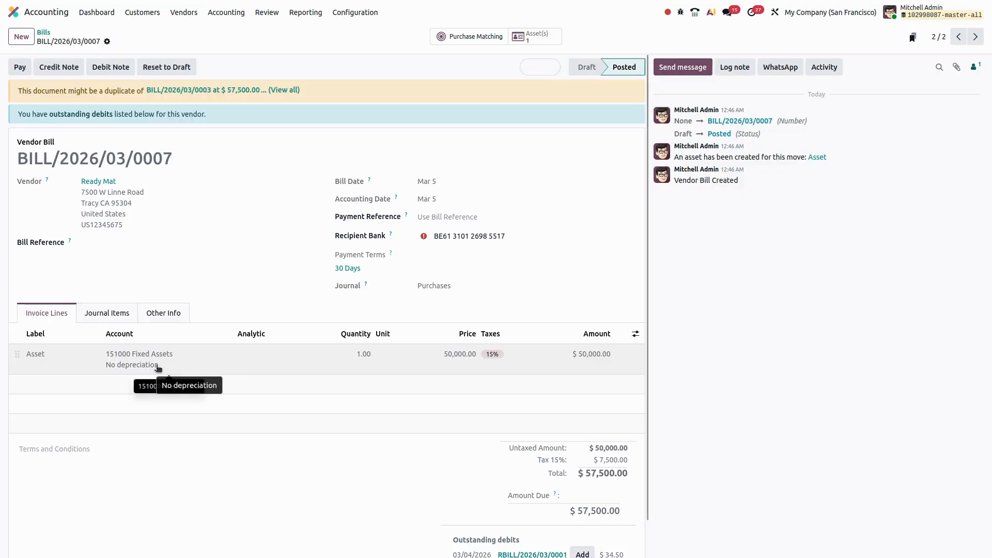
Open the asset created from the no-depreciation bill, review its values and related bills, and return to the bill.
click(538, 37)
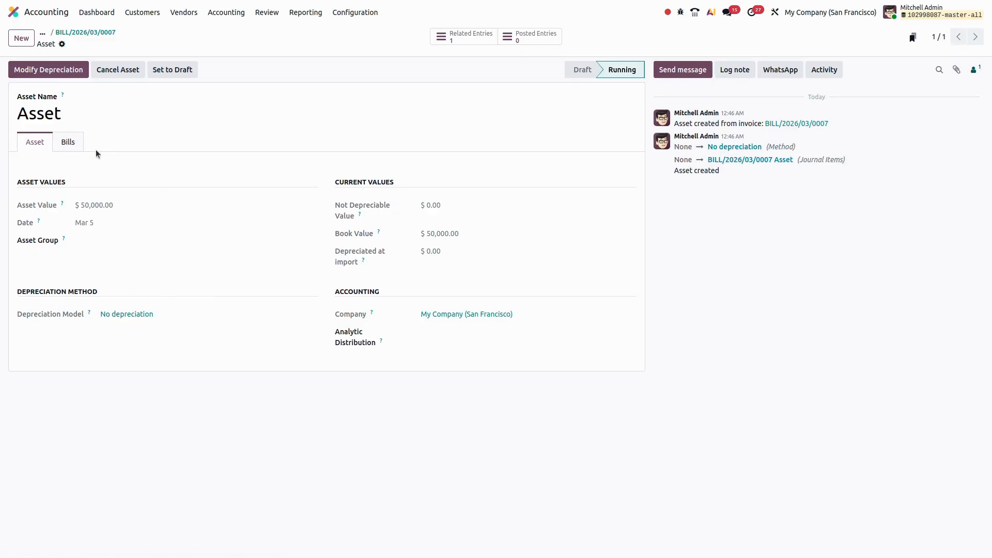
click(68, 142)
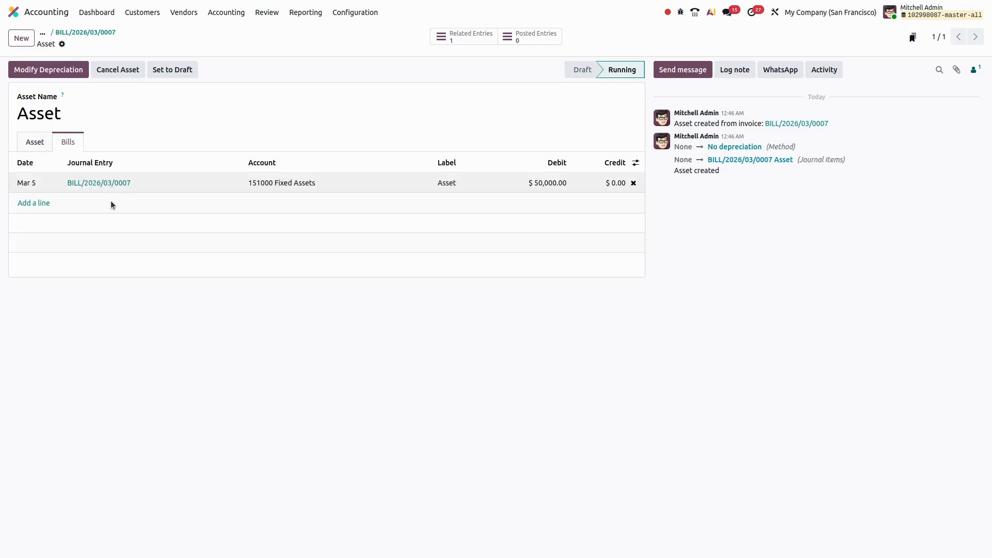
click(35, 141)
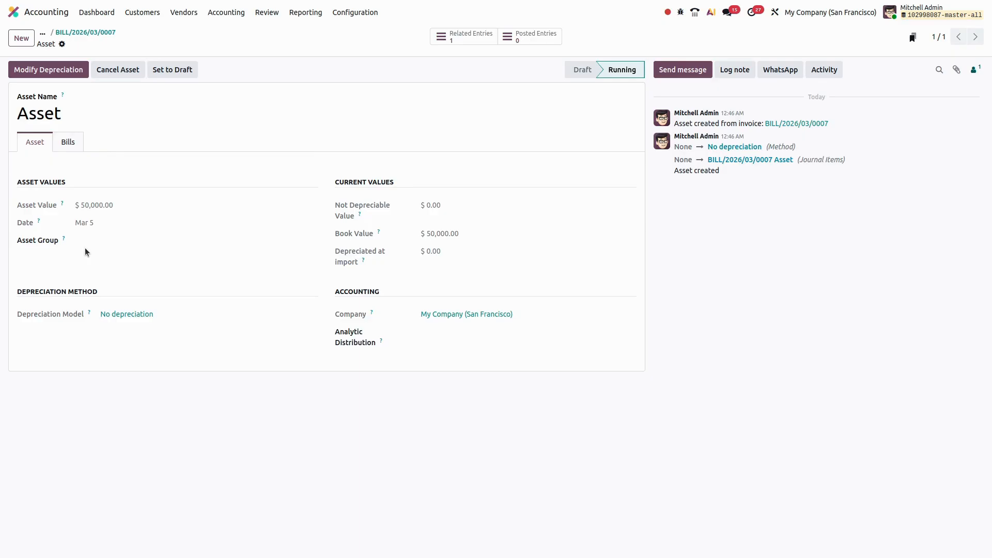
click(72, 33)
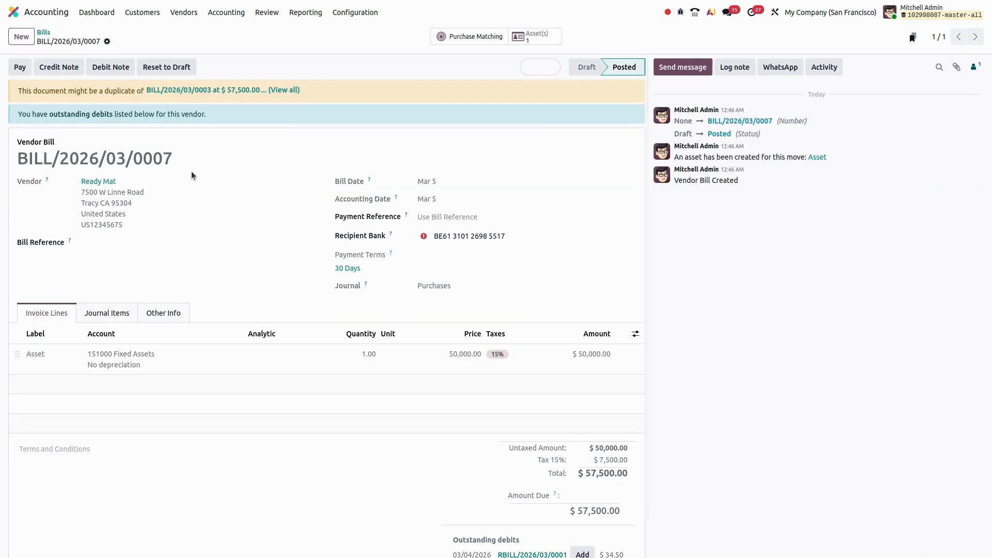